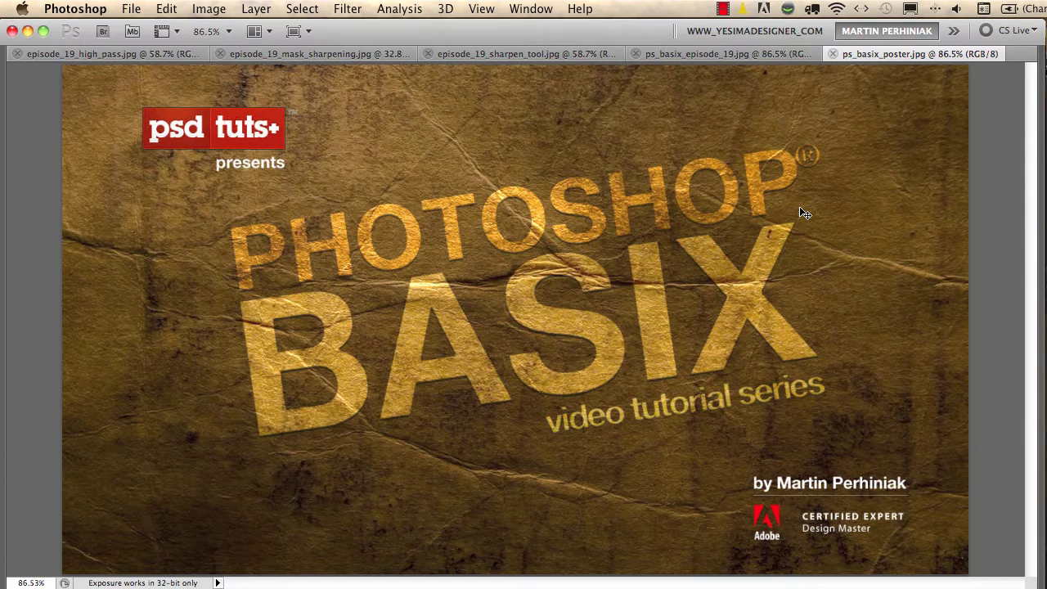
- Close the poster and episode title documents and bring back the hidden panels
key(super+w)
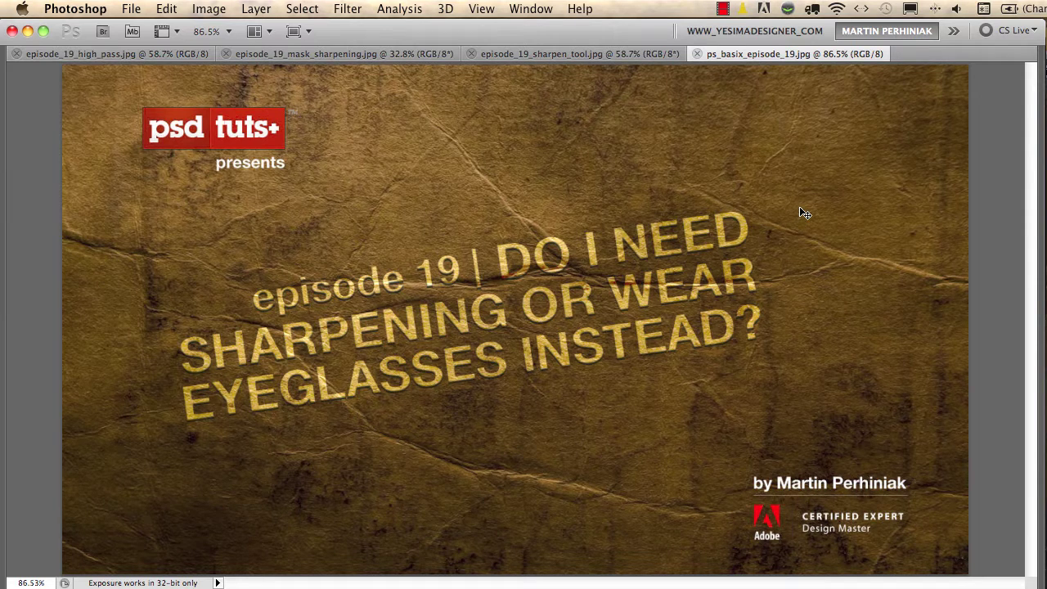
key(super+w)
key(Tab)
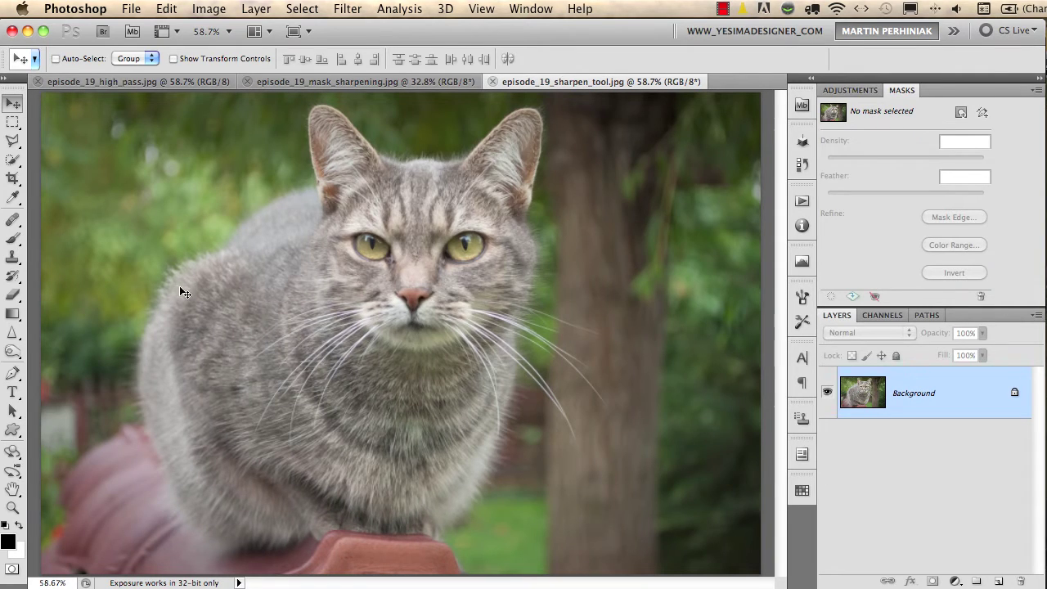
- Select the Sharpen tool and add a new layer named 'sharpen' above the cat photo
click(10, 334)
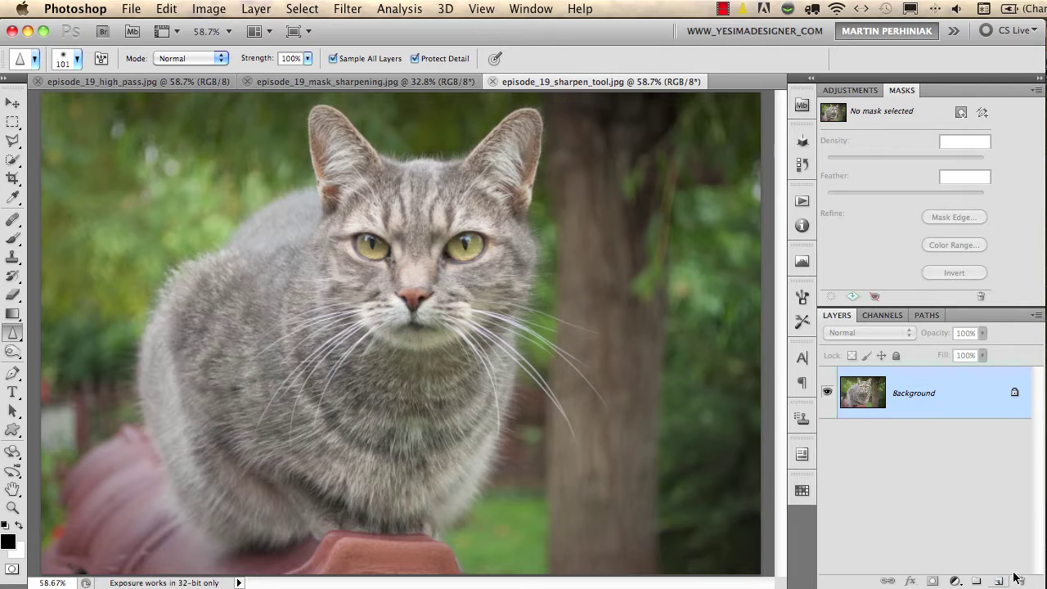
key(super+shift+n)
key(Return)
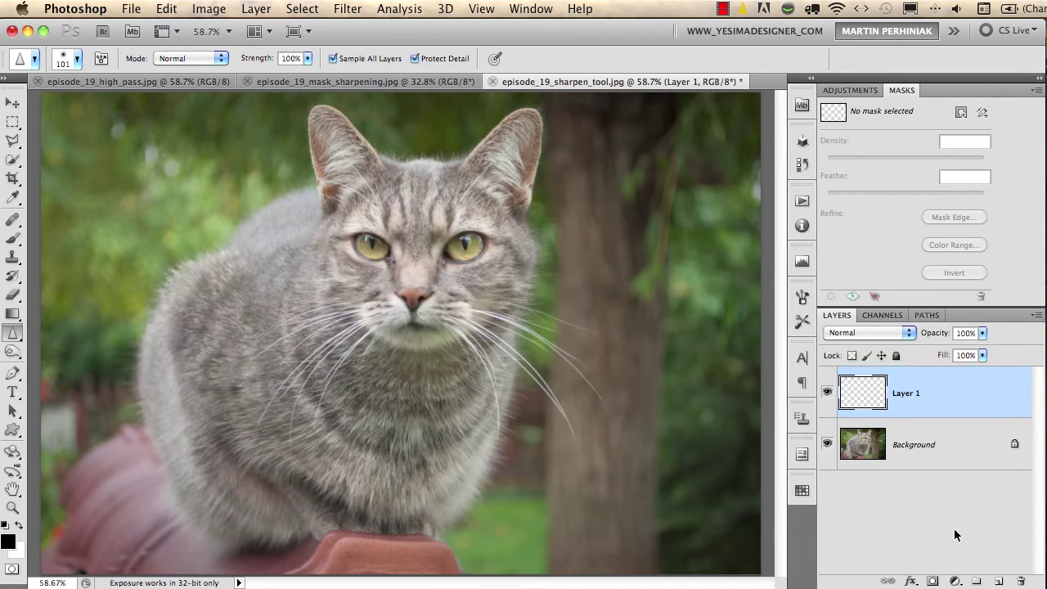
double_click(904, 395)
text(sharpen)
- Commit the 'sharpen' name, zoom in on the eyes and sharpen both at 100% strength
key(Return)
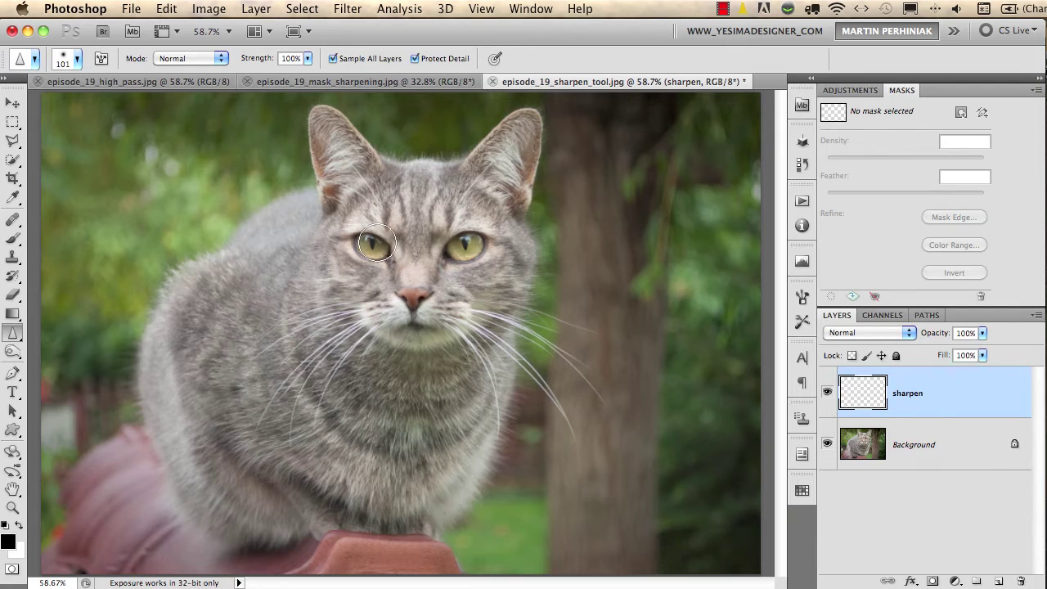
mouse_move(376, 242)
mouse_down()
mouse_move(432, 251)
mouse_move(352, 262)
mouse_move(368, 245)
mouse_move(356, 252)
mouse_up()
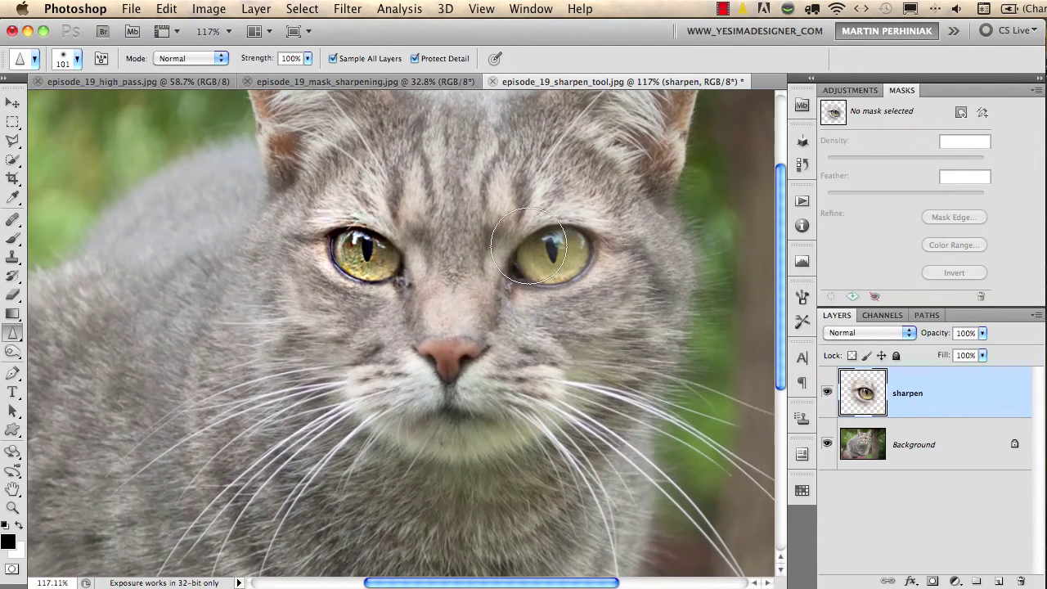
mouse_move(532, 245)
mouse_down()
mouse_move(571, 249)
mouse_move(543, 252)
mouse_up()
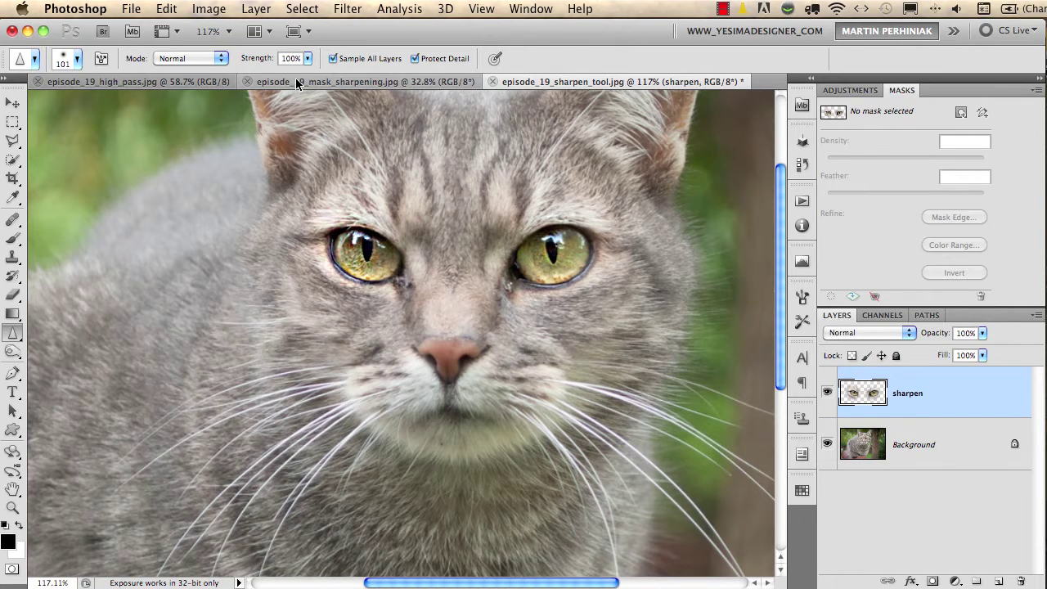
- Undo the eye strokes and resharpen both eyes and the right cheek at 30% strength
key(super+z)
key(alt+super+z)
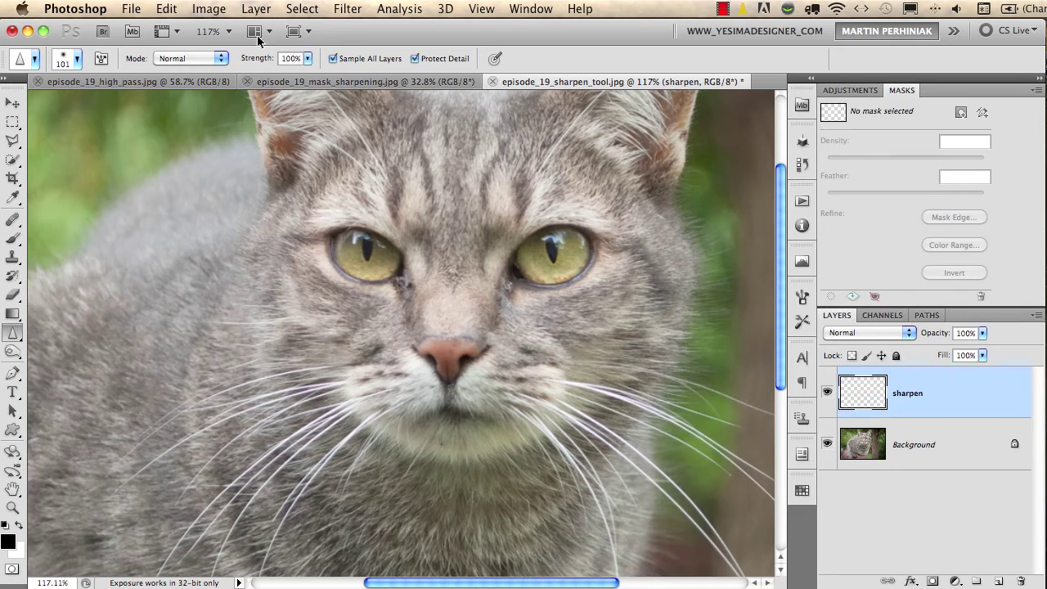
drag(269, 61, 206, 59)
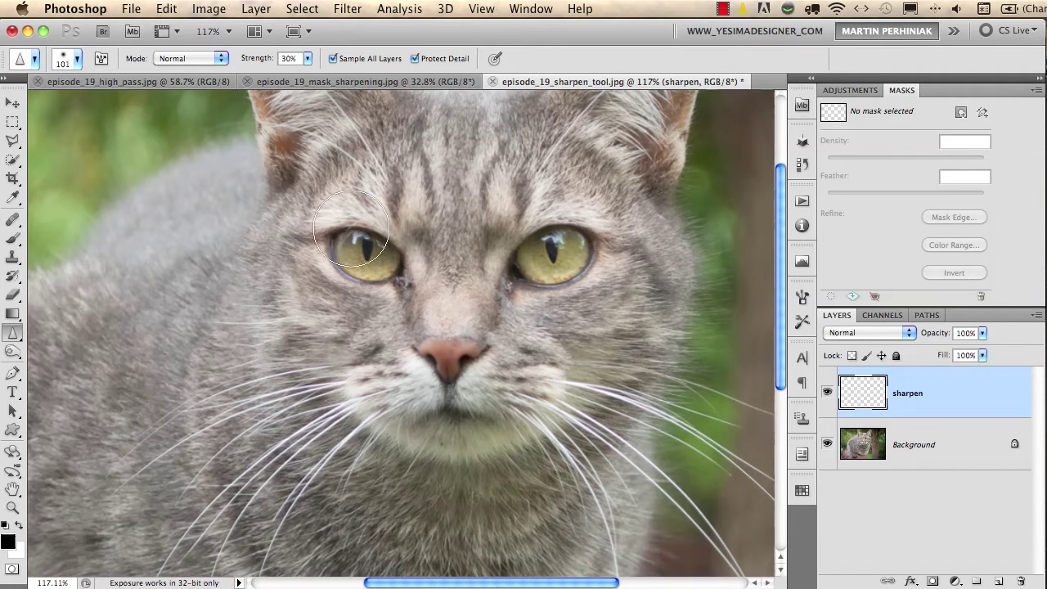
mouse_move(352, 229)
mouse_down()
mouse_move(385, 236)
mouse_move(365, 236)
mouse_move(333, 265)
mouse_move(372, 241)
mouse_move(337, 265)
mouse_move(317, 234)
mouse_move(352, 241)
mouse_move(383, 266)
mouse_up()
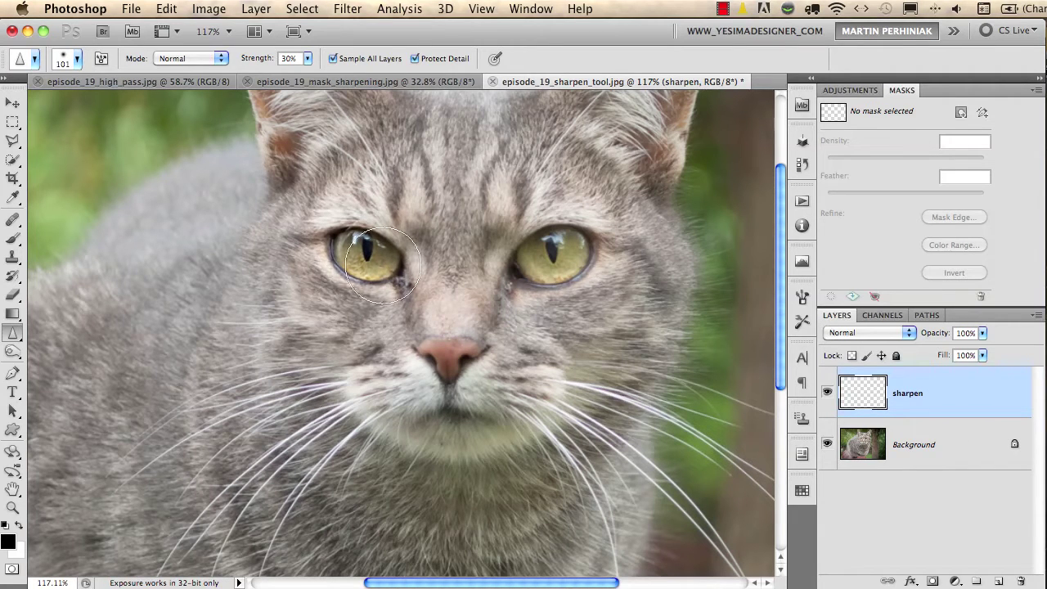
mouse_move(589, 255)
mouse_down()
mouse_move(518, 278)
mouse_move(583, 246)
mouse_move(543, 271)
mouse_move(583, 248)
mouse_move(543, 261)
mouse_up()
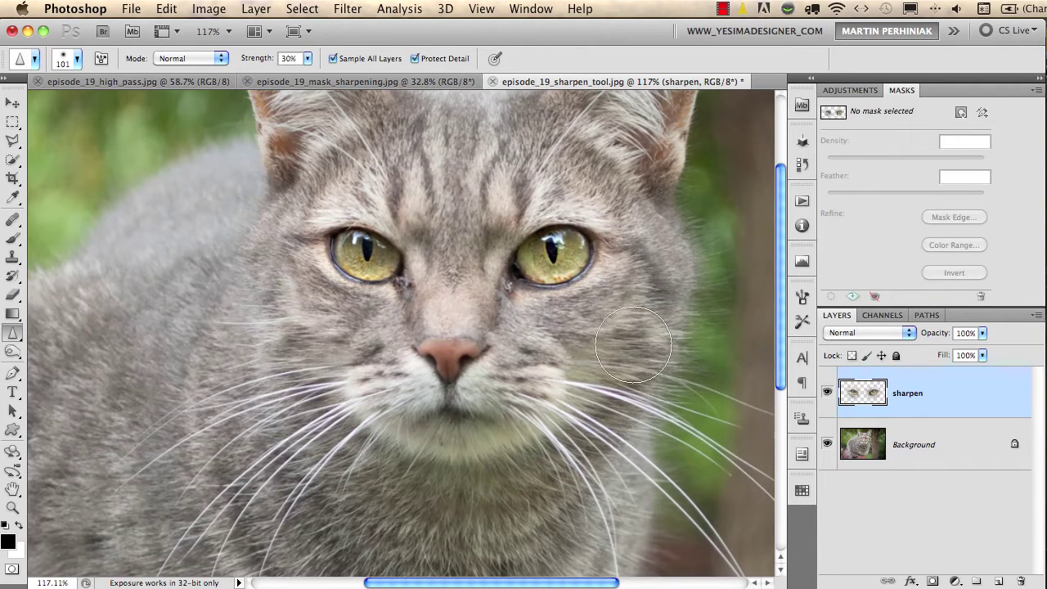
mouse_move(633, 344)
mouse_down()
mouse_move(621, 318)
mouse_move(616, 347)
mouse_move(593, 347)
mouse_move(630, 295)
mouse_move(557, 395)
mouse_move(509, 379)
mouse_move(465, 329)
mouse_move(590, 236)
mouse_up()
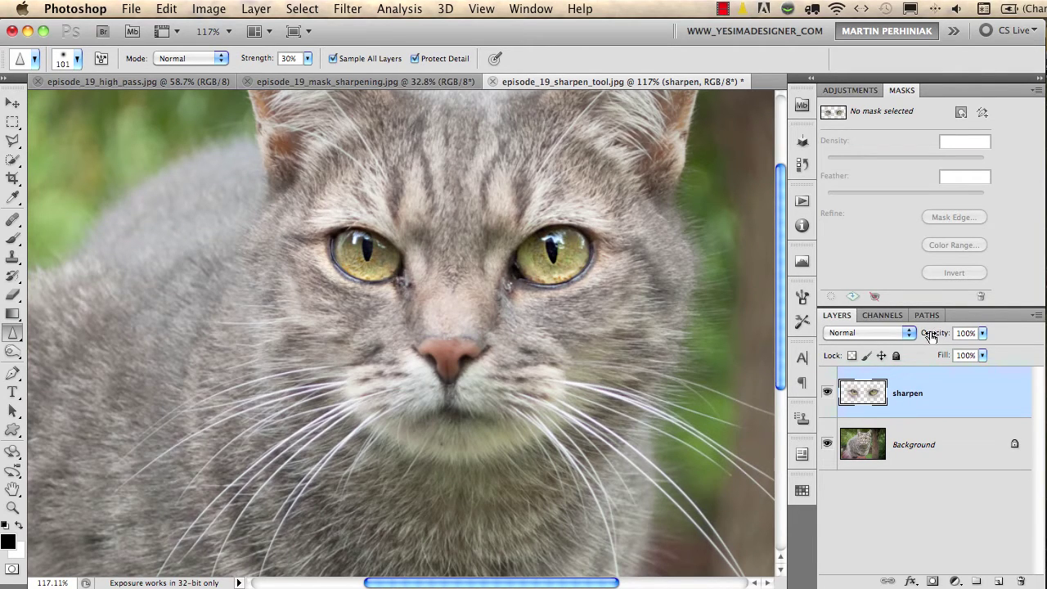
- Lower the sharpen layer to 65% opacity and toggle its visibility to compare
drag(931, 336, 903, 335)
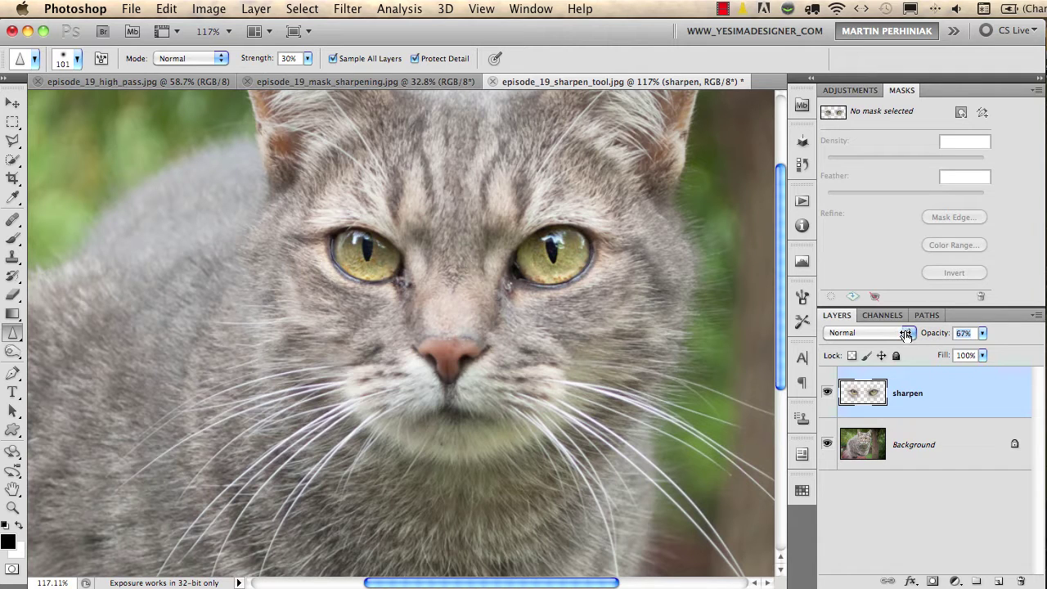
click(827, 394)
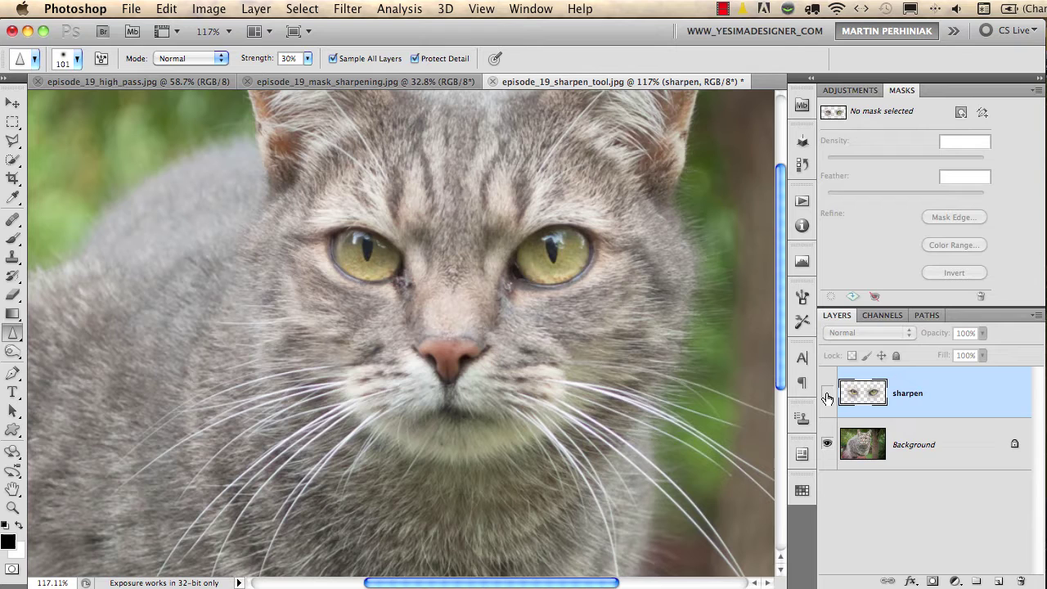
click(826, 394)
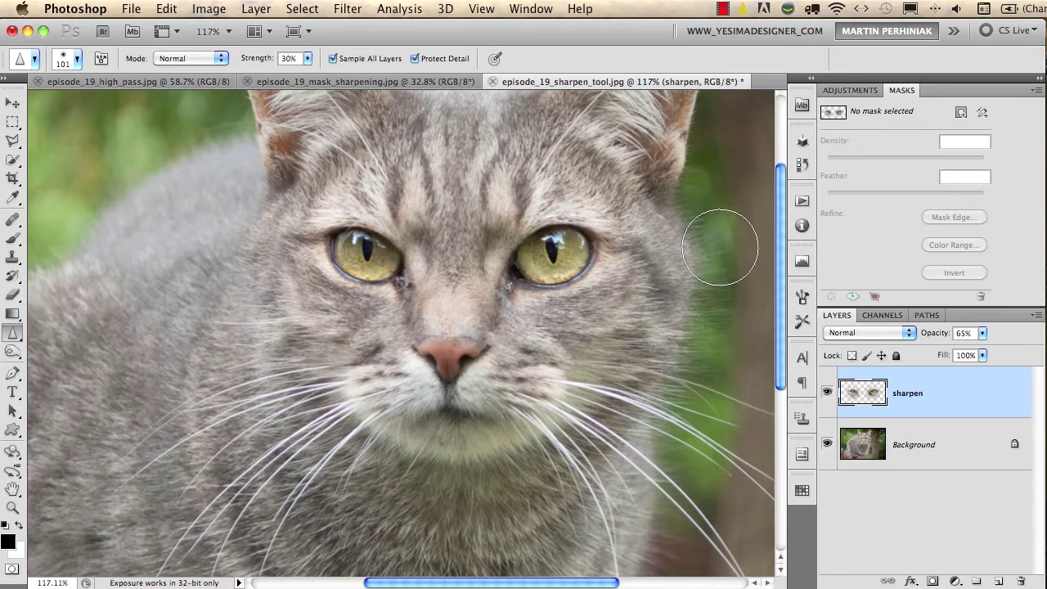
- Close the cat photo without saving and convert the parrot's Background layer to a smart object
key(super+w)
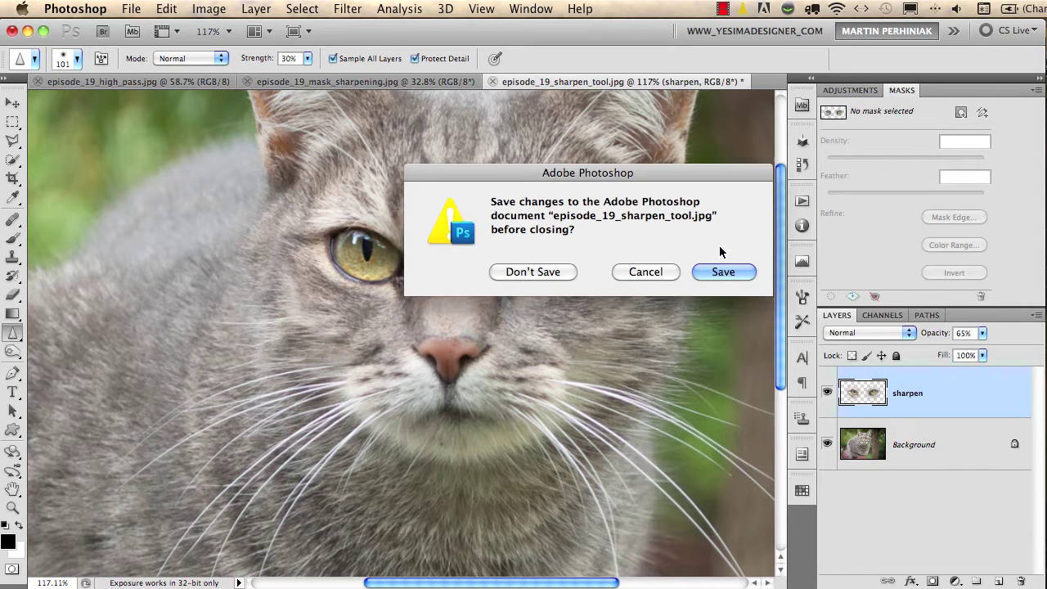
key(Escape)
key(super+w)
key(super+d)
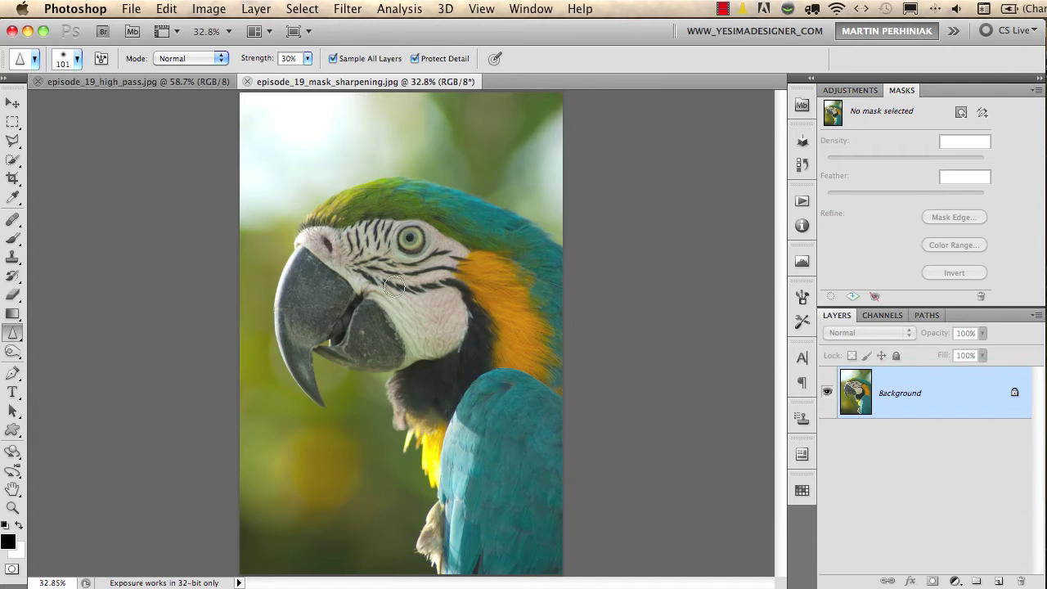
right_click(900, 390)
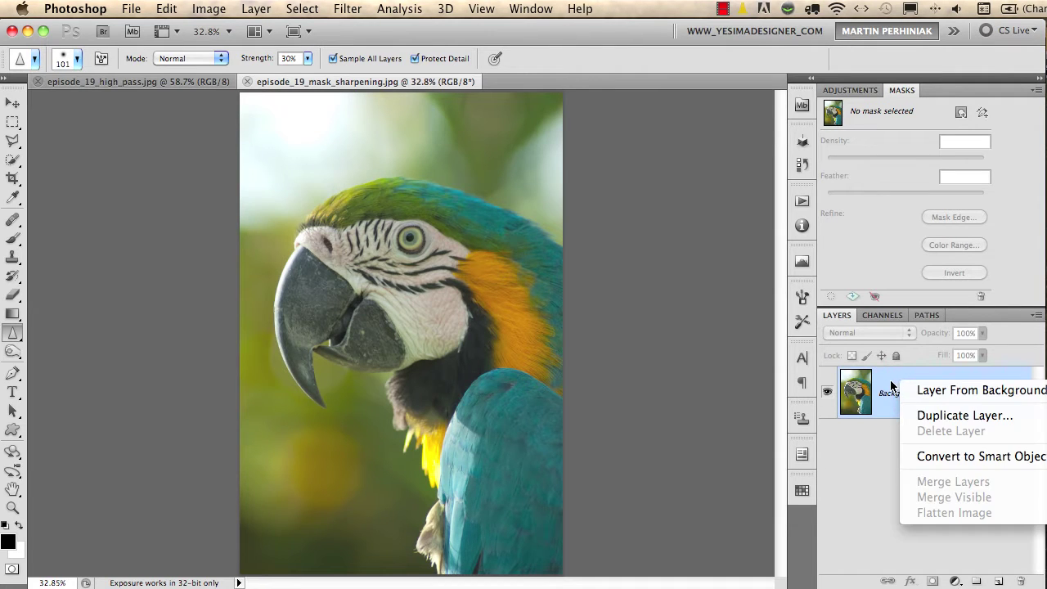
click(920, 458)
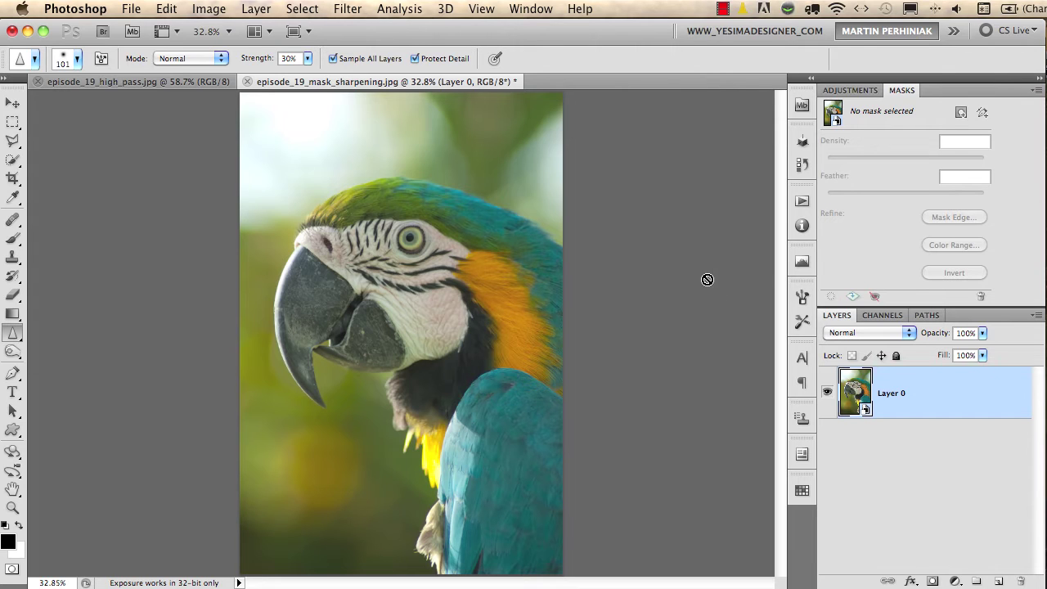
- Open Smart Sharpen at 500% amount, 1.0 px radius, Remove Gaussian Blur, previewing the parrot's eye
click(350, 9)
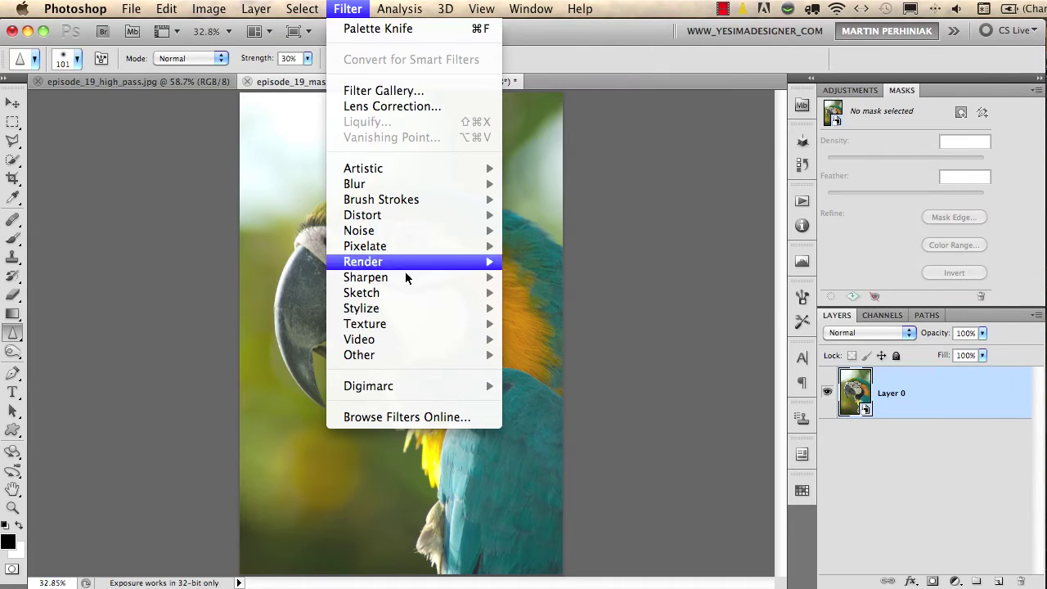
mouse_move(407, 279)
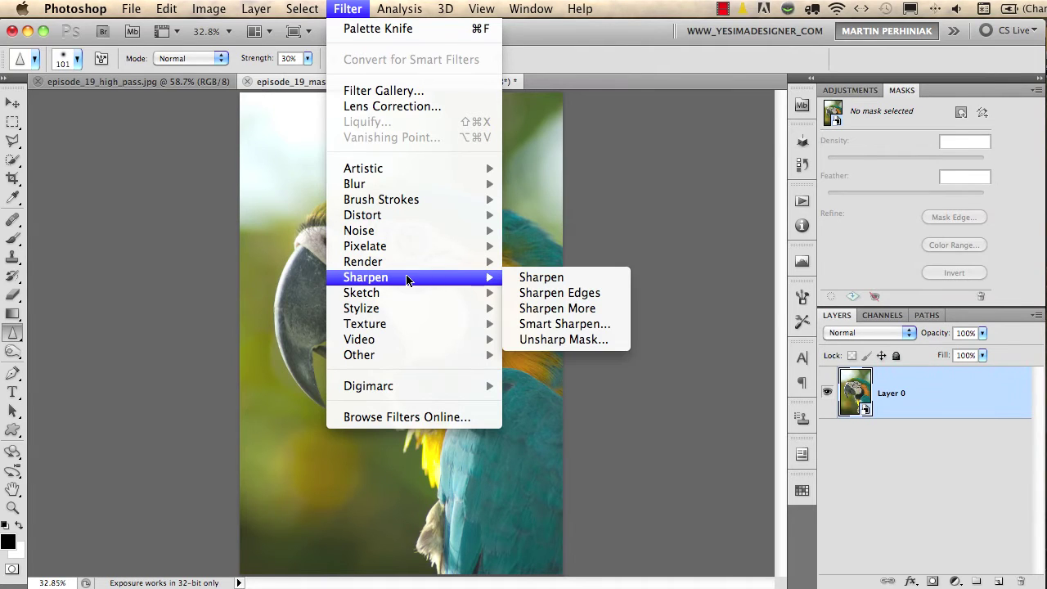
click(549, 325)
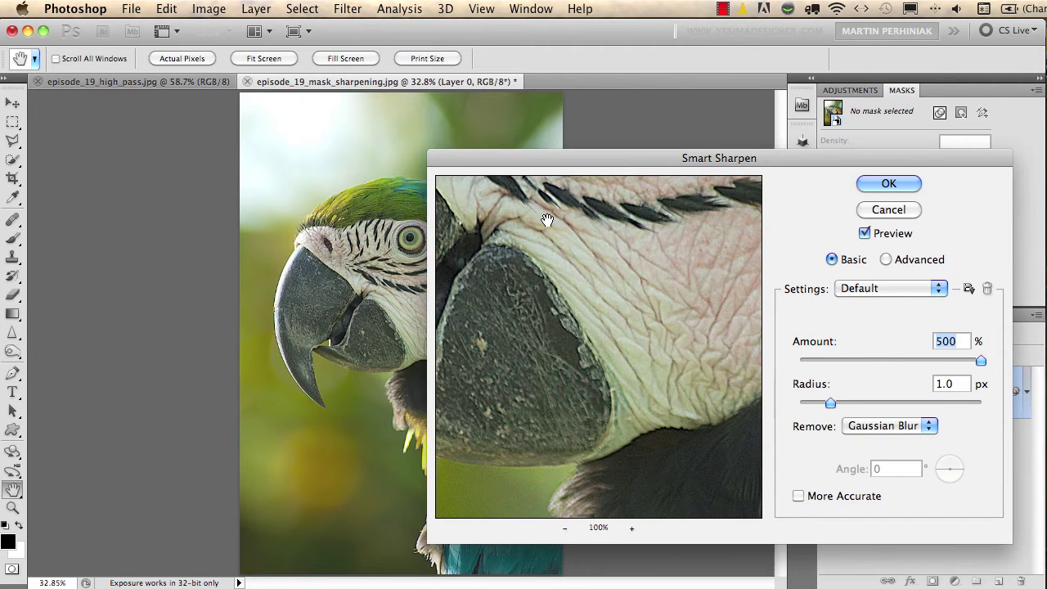
drag(547, 221, 608, 421)
drag(666, 311, 540, 346)
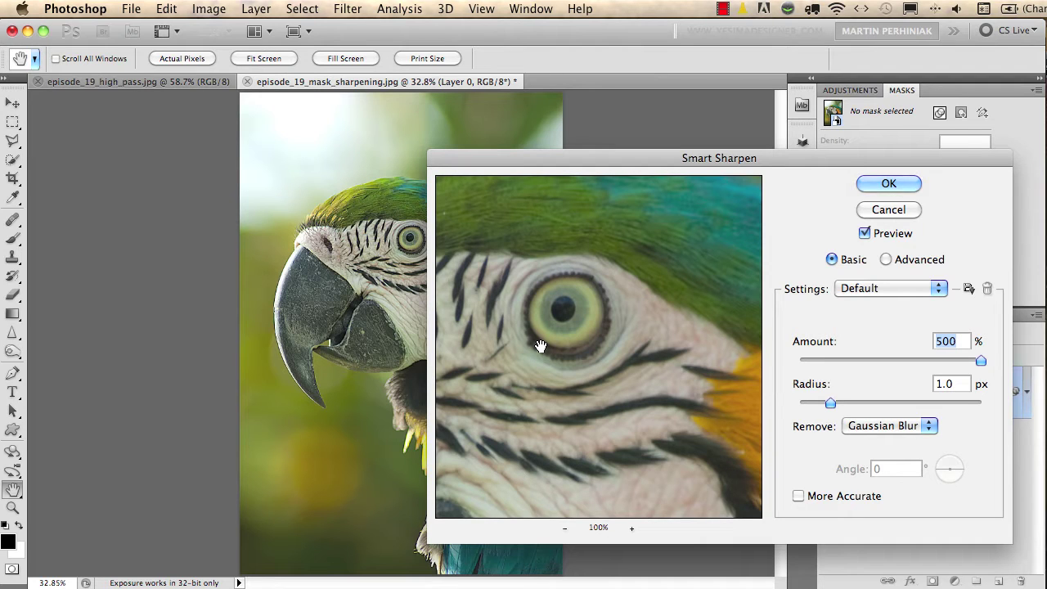
drag(539, 346, 535, 341)
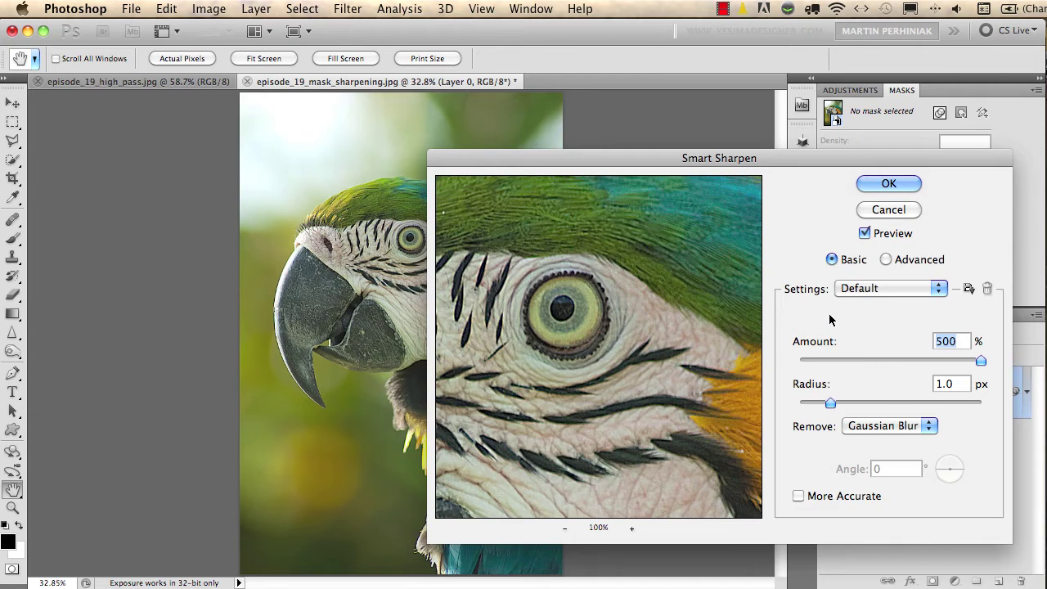
- Apply Smart Sharpen to Layer 0, zoom on the eye, and toggle the filter off and on
click(903, 188)
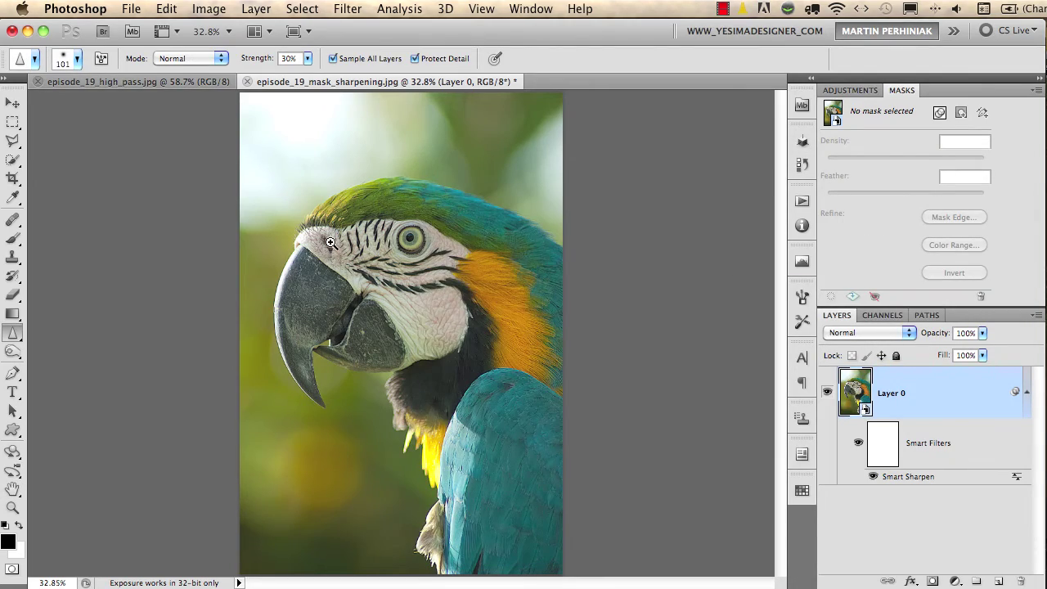
drag(330, 243, 406, 286)
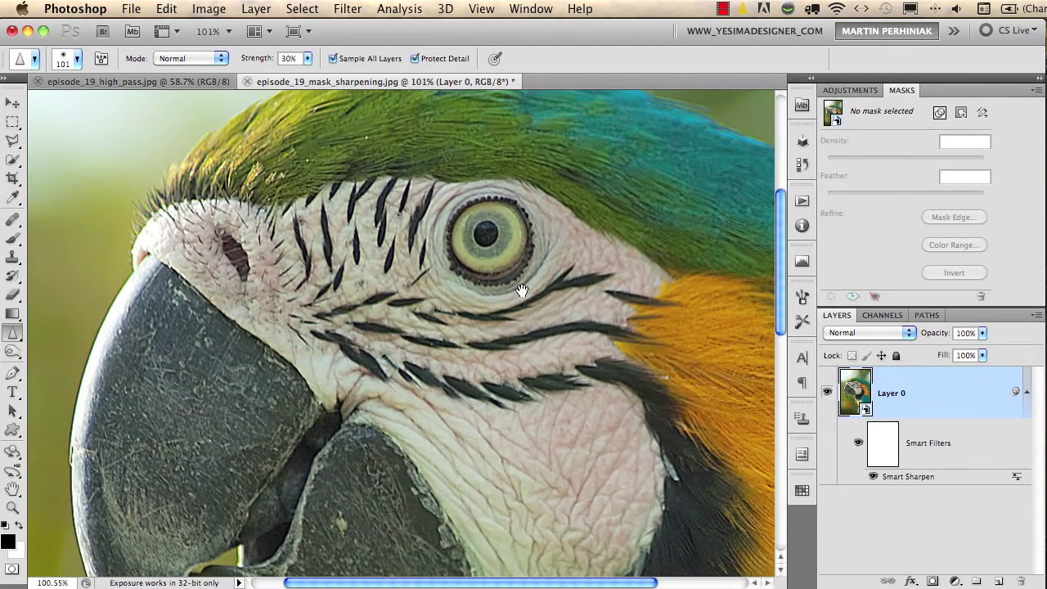
drag(521, 290, 507, 367)
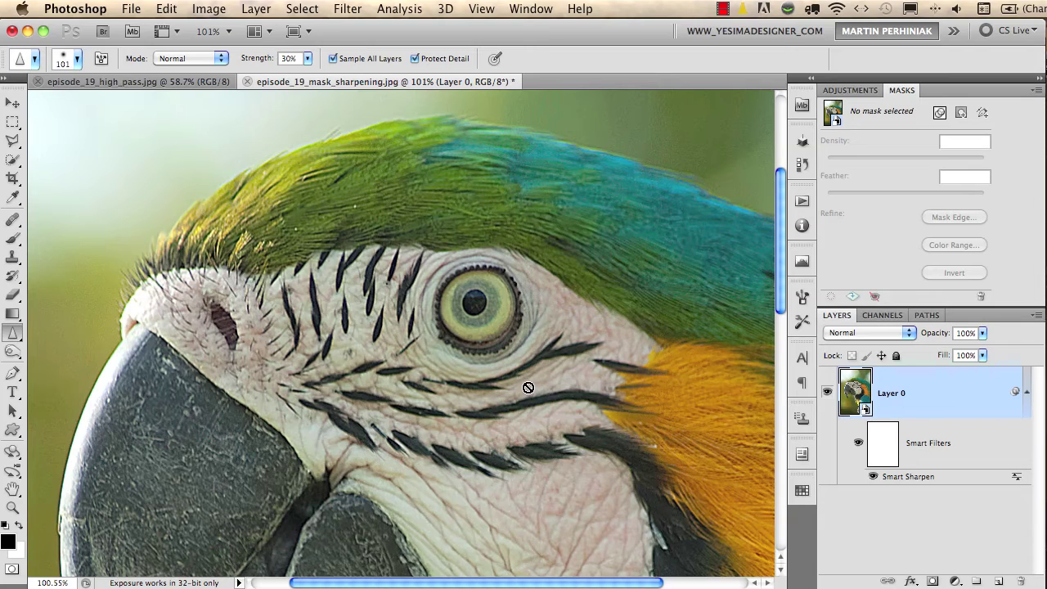
click(872, 479)
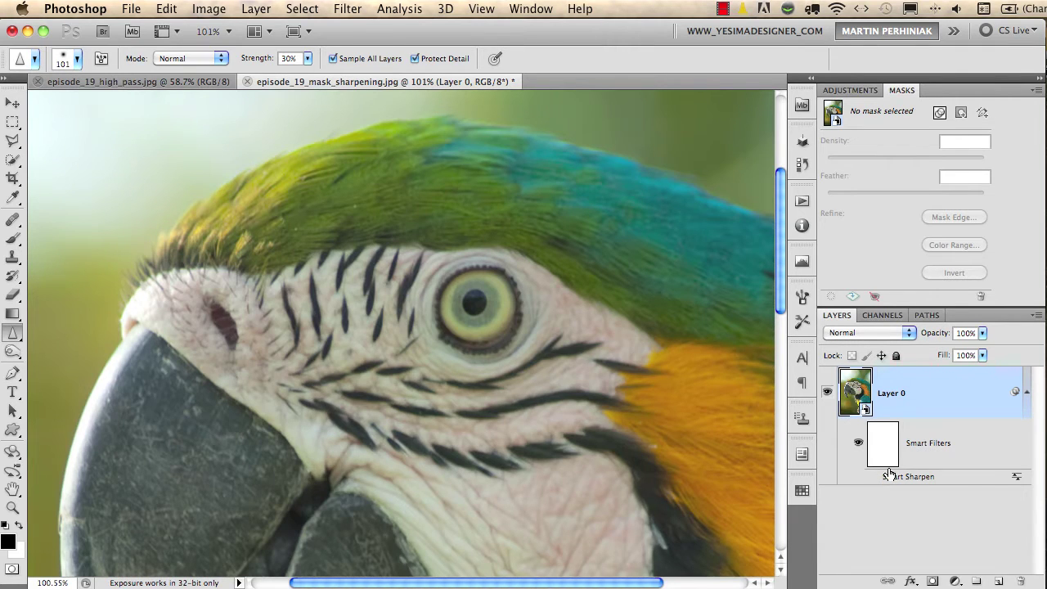
click(872, 479)
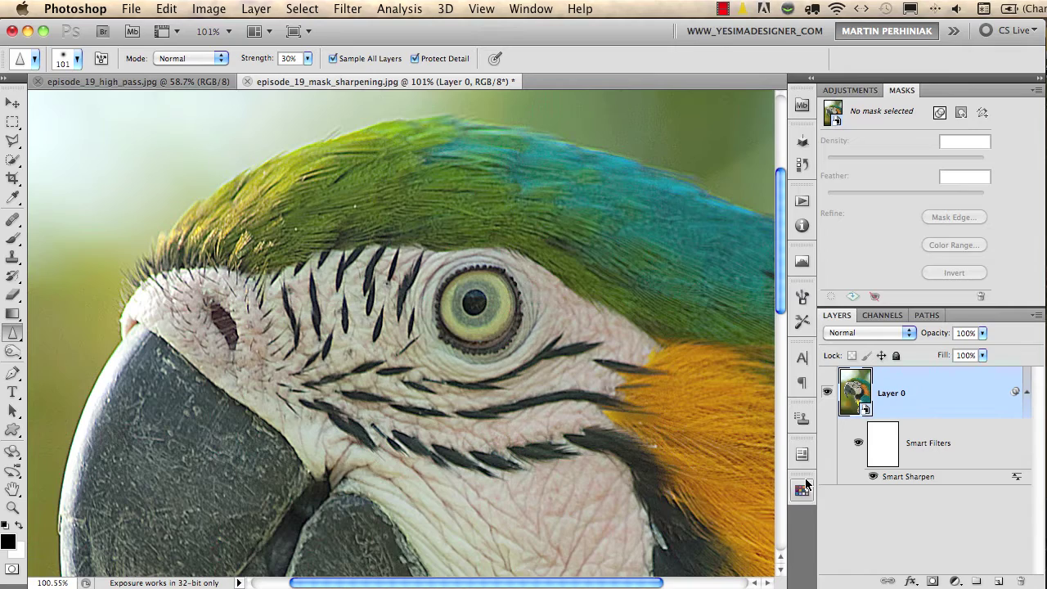
- Zoom in on the beak and paint black on the filter mask beside it with an 81 px brush
drag(237, 411, 529, 311)
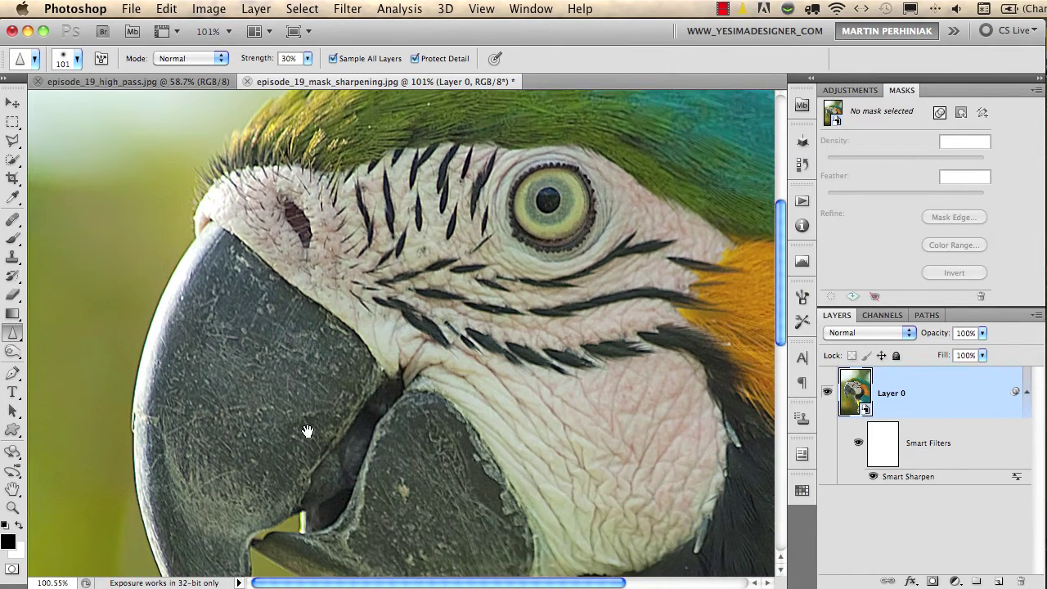
drag(306, 430, 428, 224)
drag(130, 435, 359, 394)
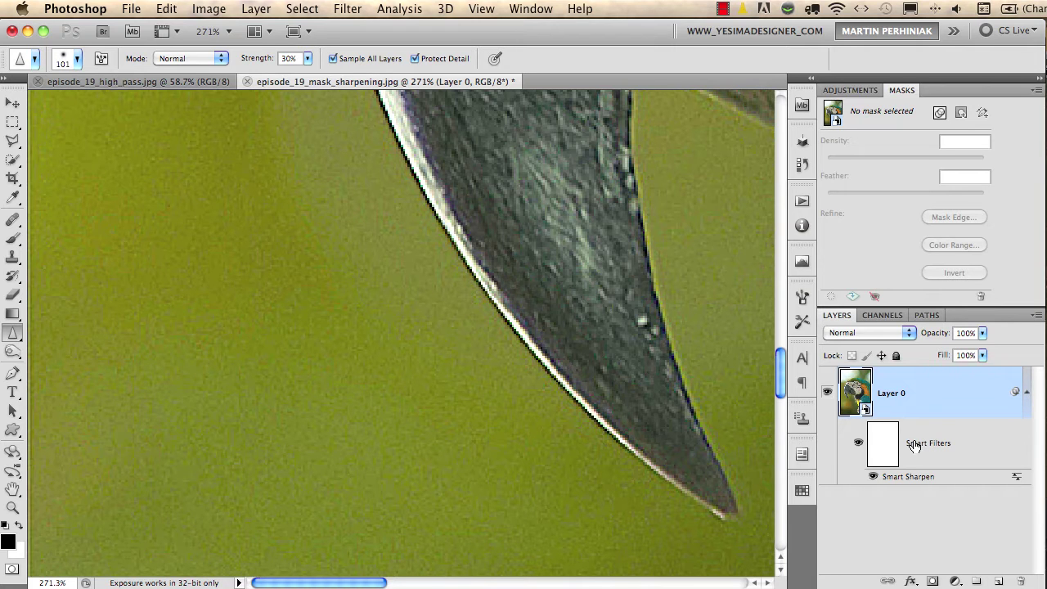
click(887, 448)
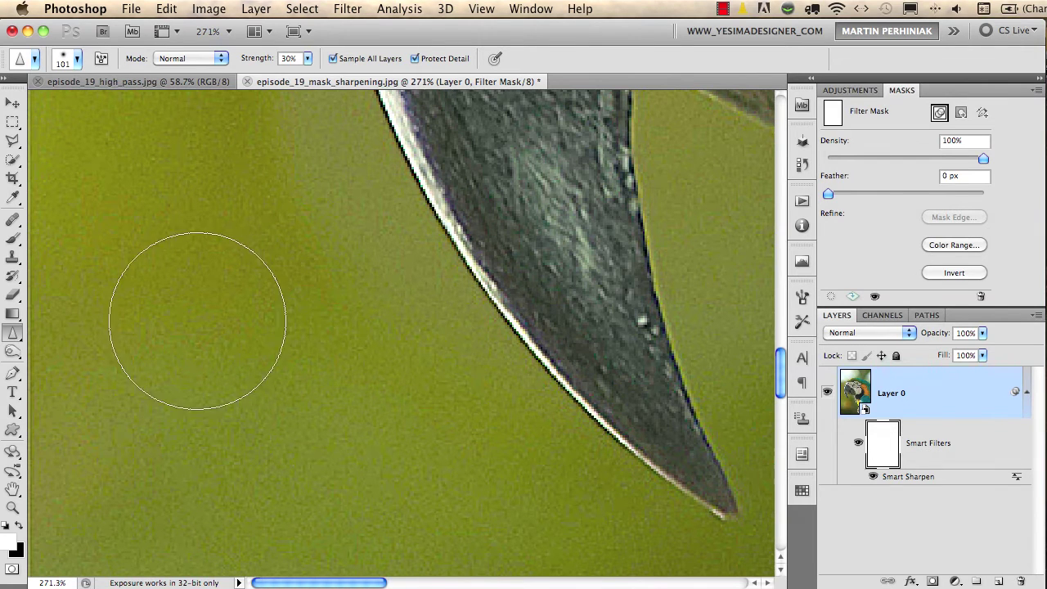
key(b)
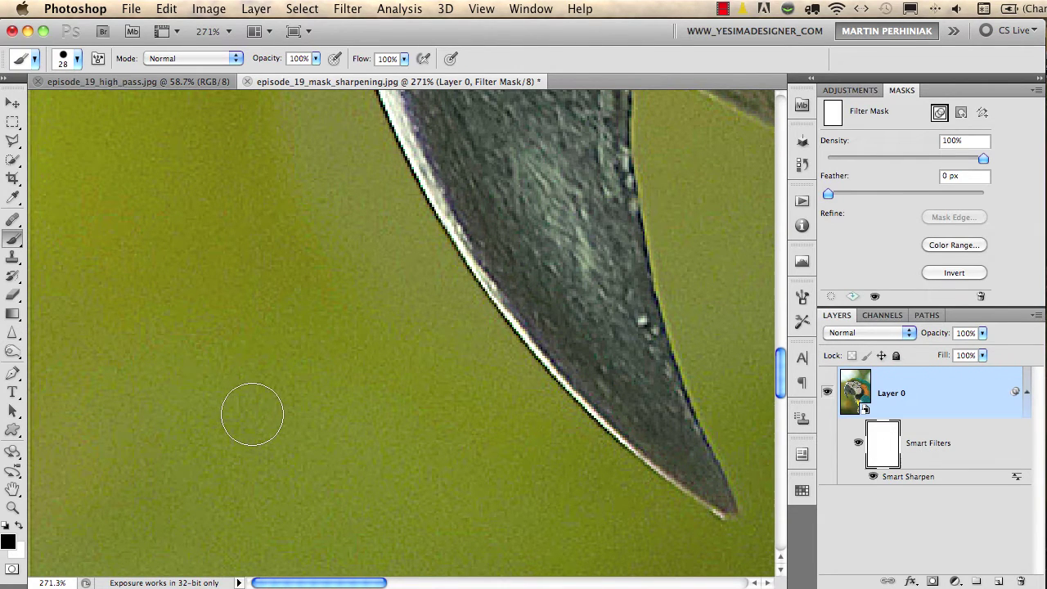
drag(249, 414, 315, 417)
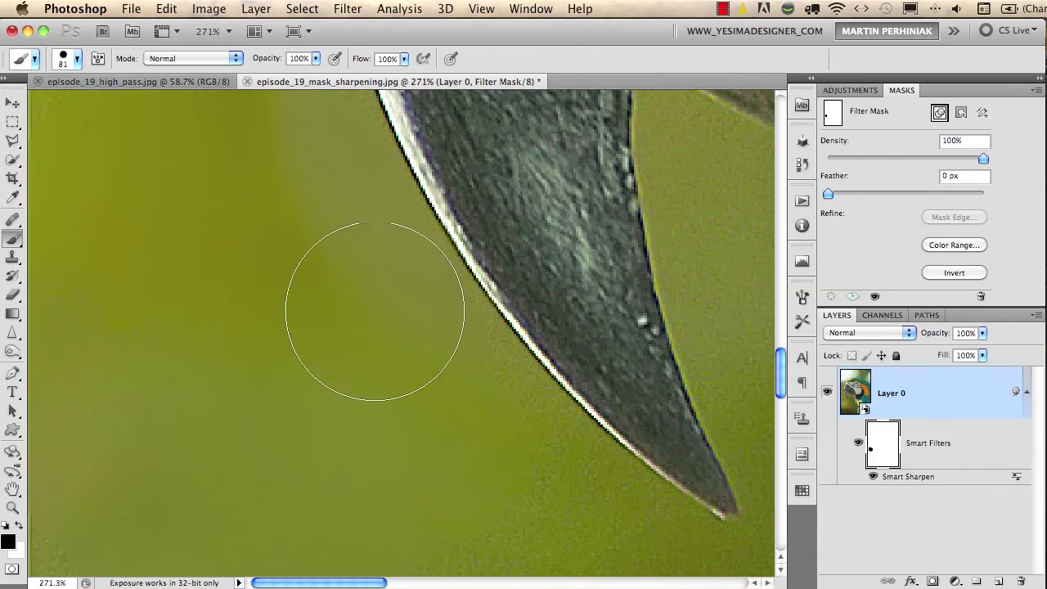
mouse_move(375, 311)
mouse_down()
mouse_move(529, 492)
mouse_move(389, 290)
mouse_move(416, 357)
mouse_move(498, 451)
mouse_move(474, 490)
mouse_up()
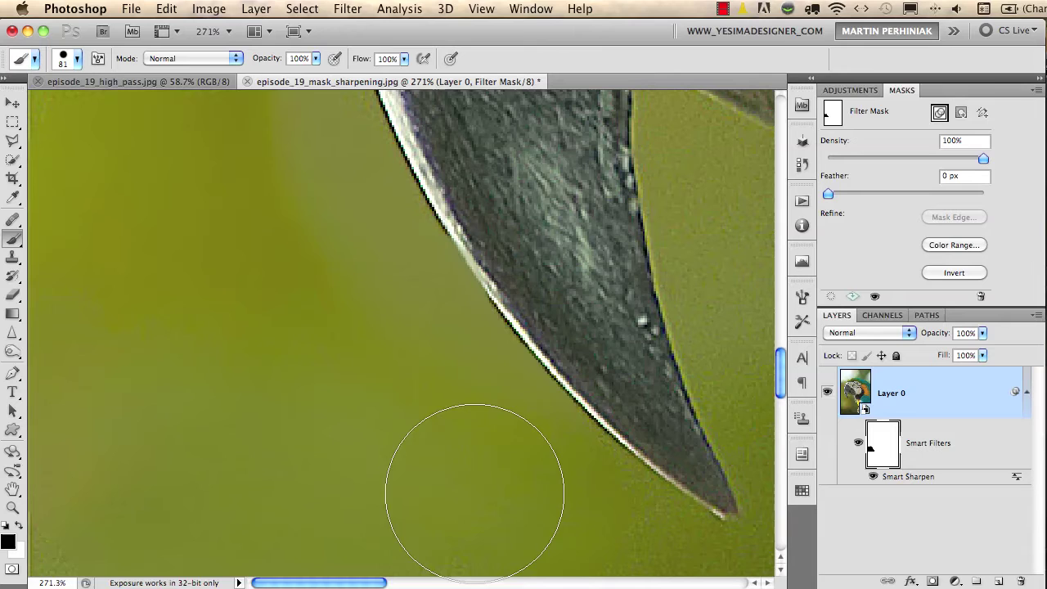
- Shrink the brush to 70 px and pan along the beak's edge past its tip
drag(367, 359, 372, 92)
scroll(494, 404, down, 5)
scroll(495, 405, right, 5)
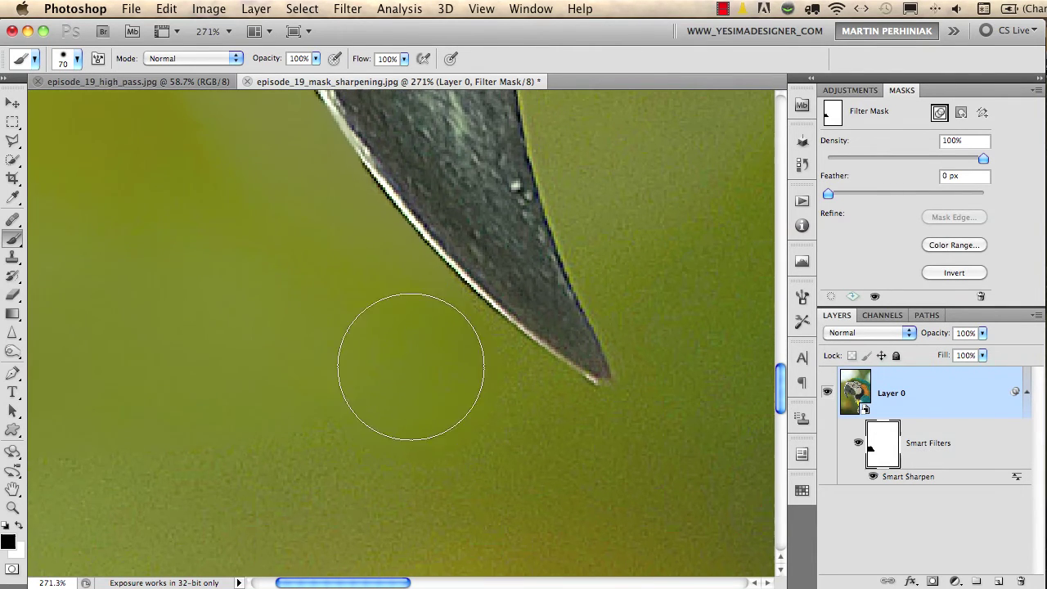
drag(652, 254, 546, 375)
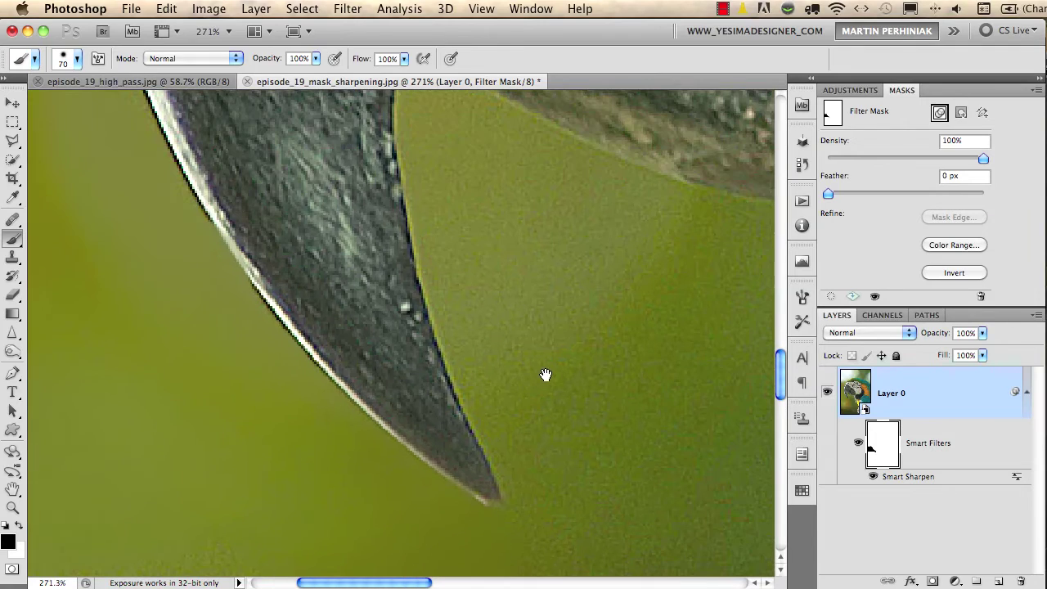
mouse_move(500, 269)
mouse_down()
mouse_move(517, 372)
mouse_move(435, 234)
mouse_up()
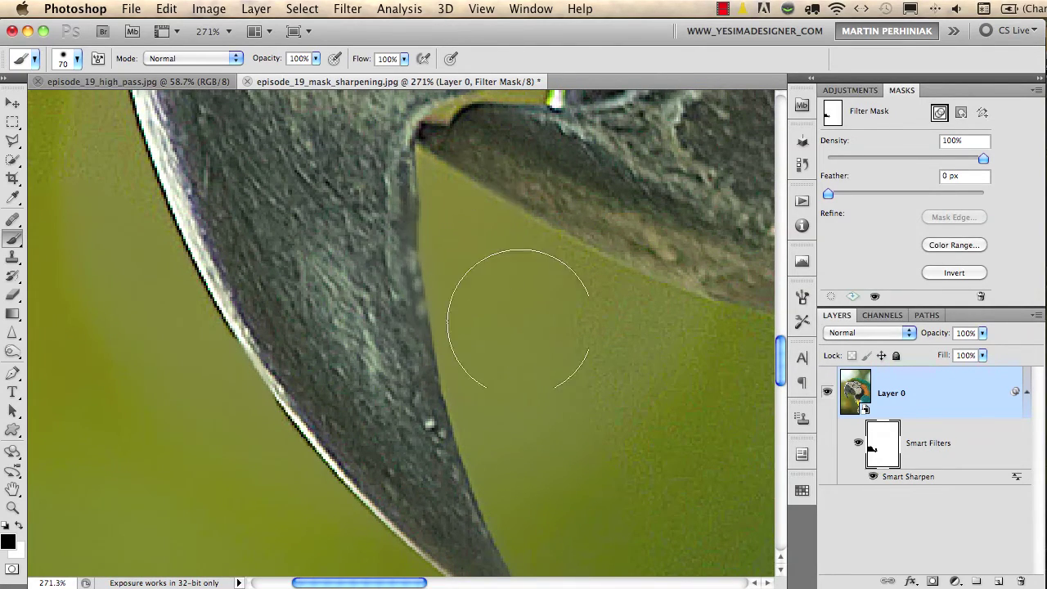
drag(531, 365, 739, 528)
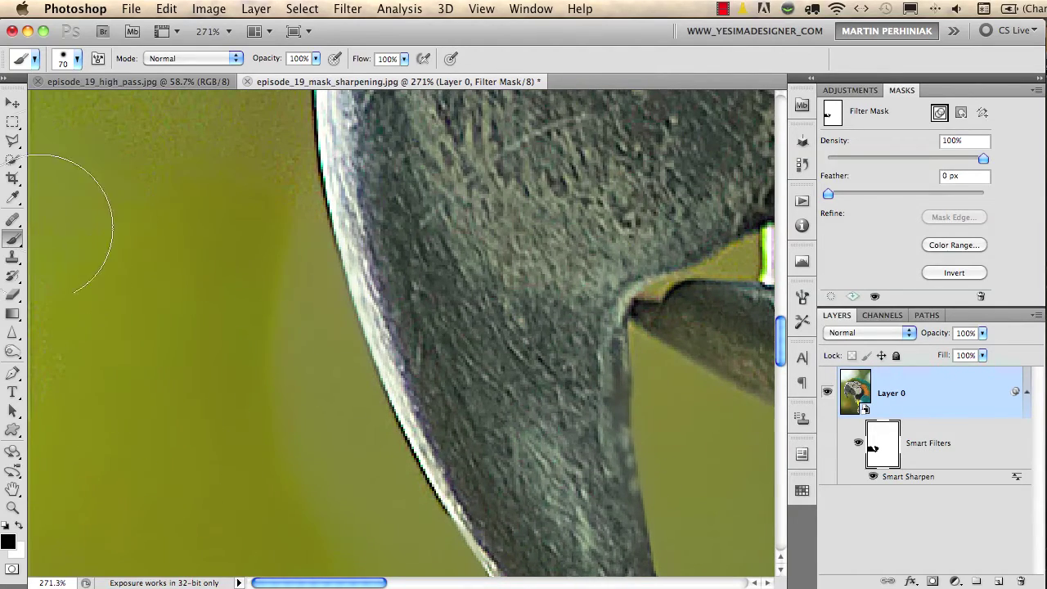
- Fit the parrot image on screen, then close it without saving
key(super+0)
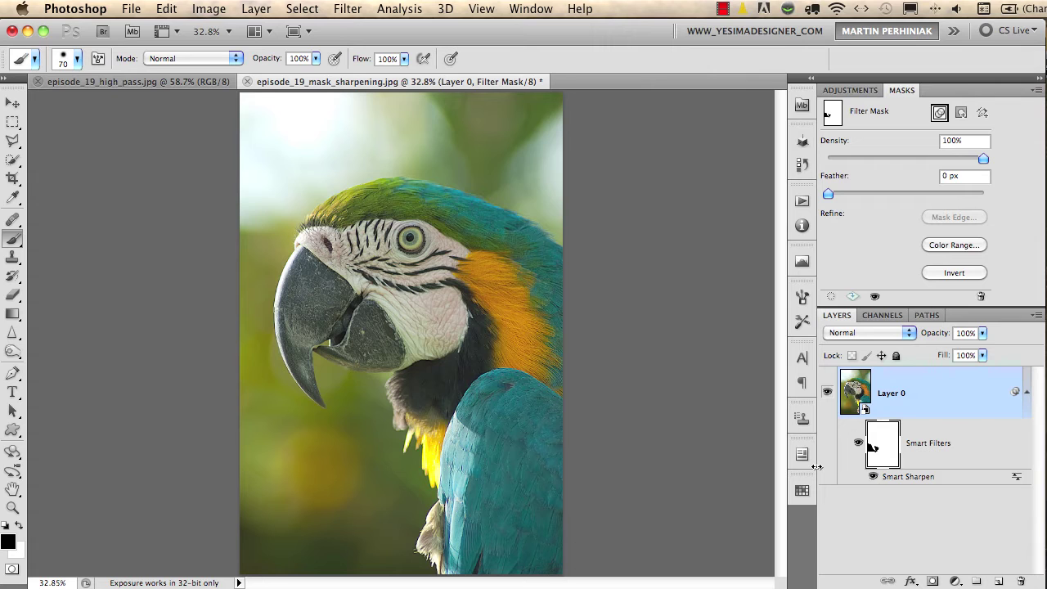
key(super+w)
click(542, 273)
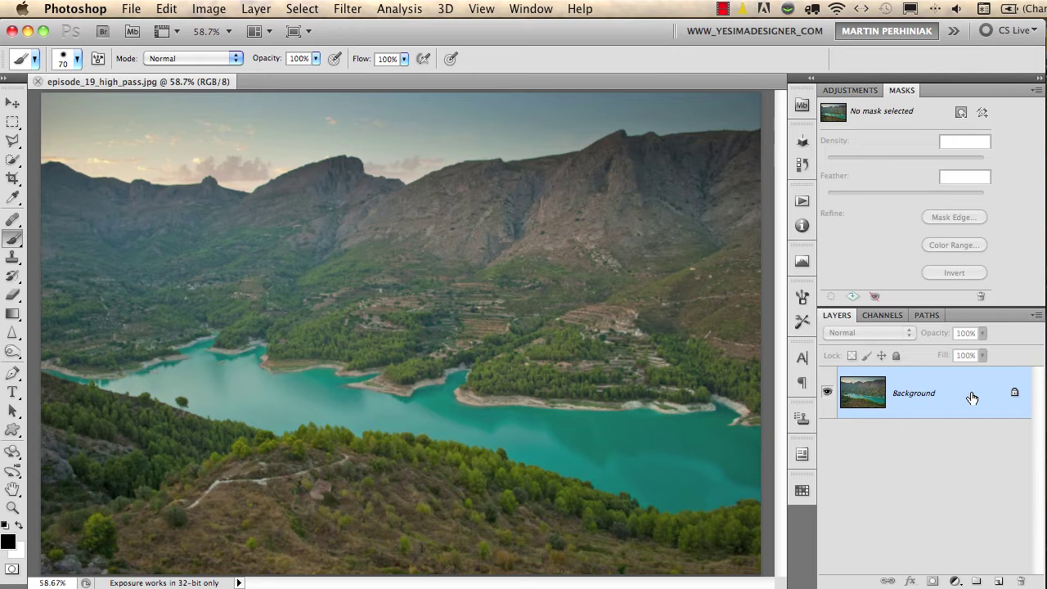
- Convert the lake photo's Background to a smart object and open Filter > Other to reveal High Pass
right_click(916, 386)
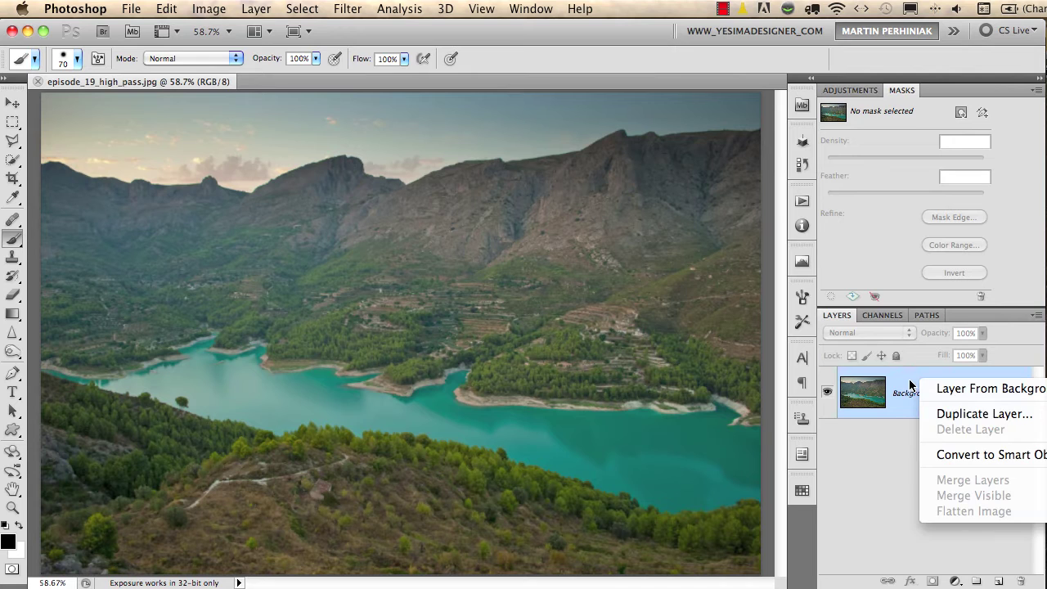
click(936, 454)
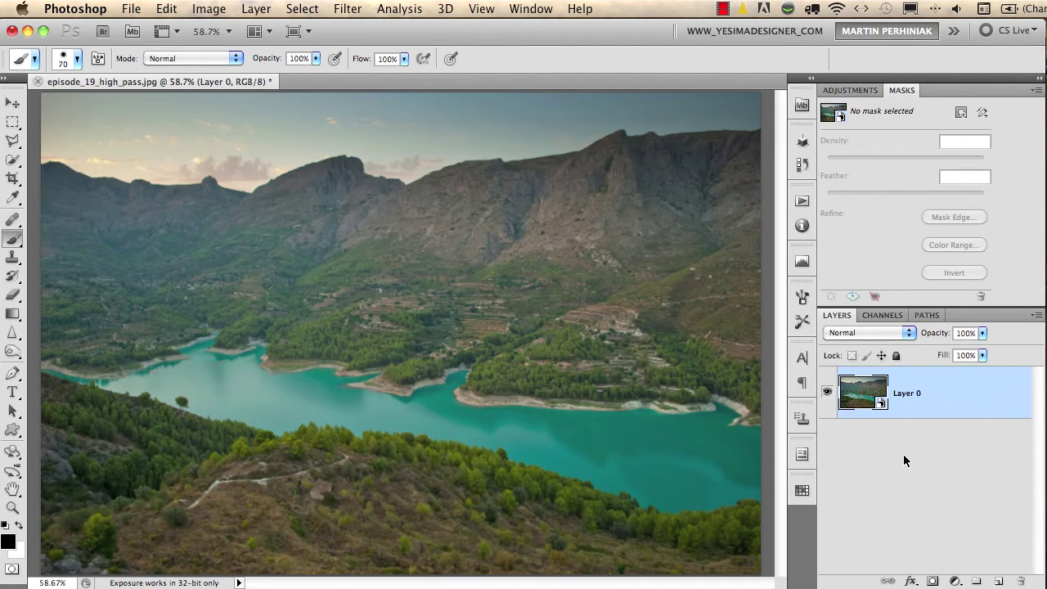
click(350, 9)
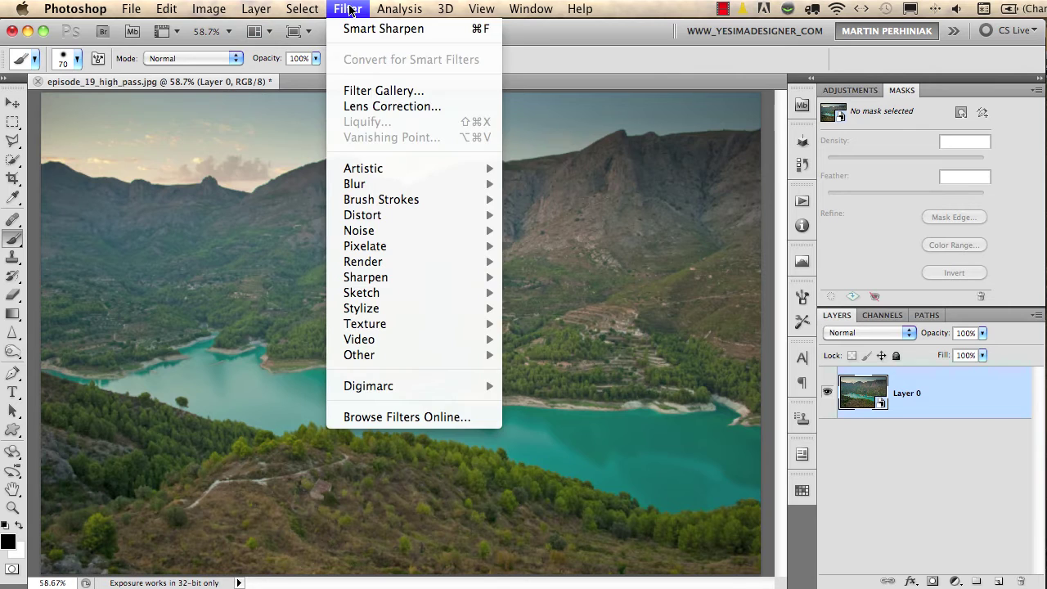
mouse_move(420, 279)
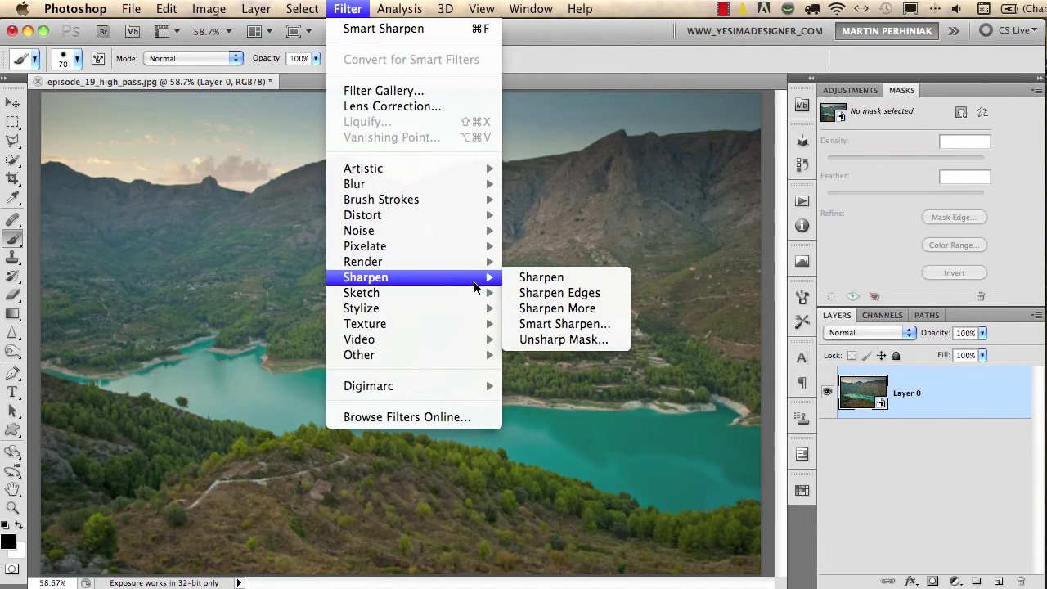
mouse_move(401, 360)
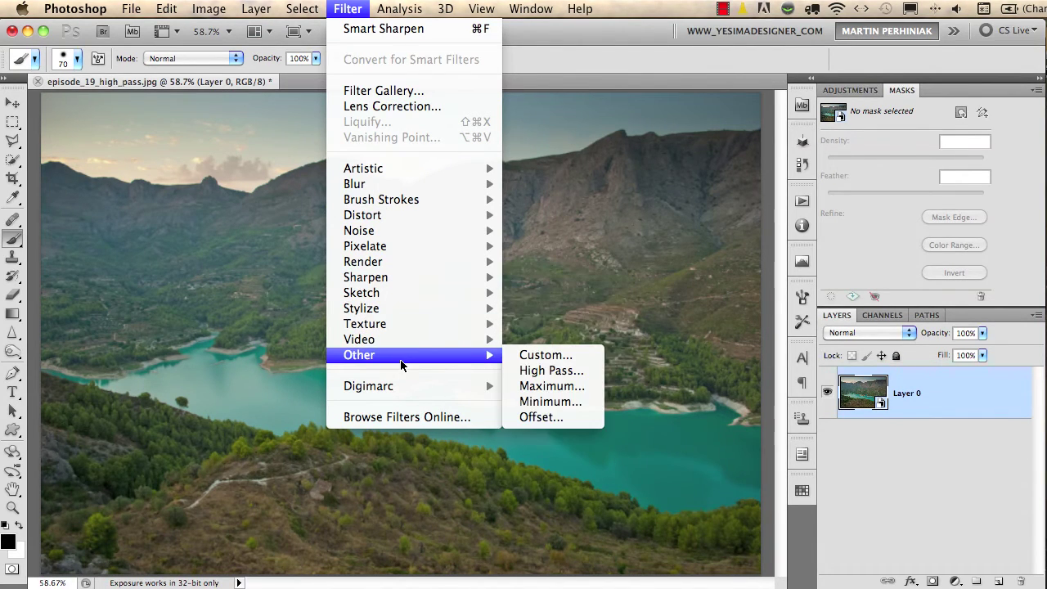
- Apply a 4.0-pixel-radius High Pass smart filter to Layer 0, then zoom in on the grey edge detail
click(547, 372)
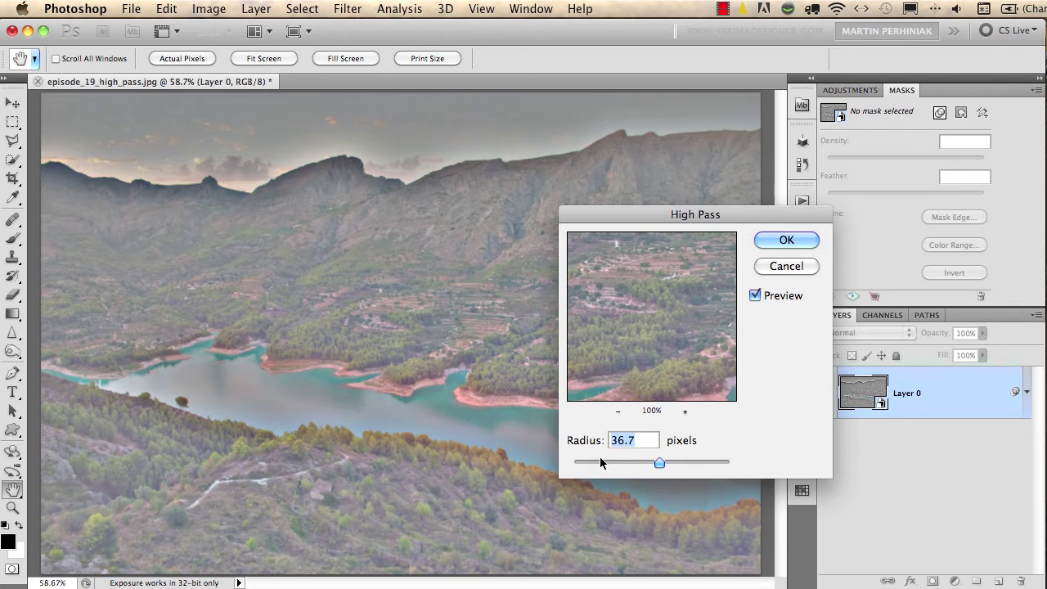
drag(600, 463, 606, 462)
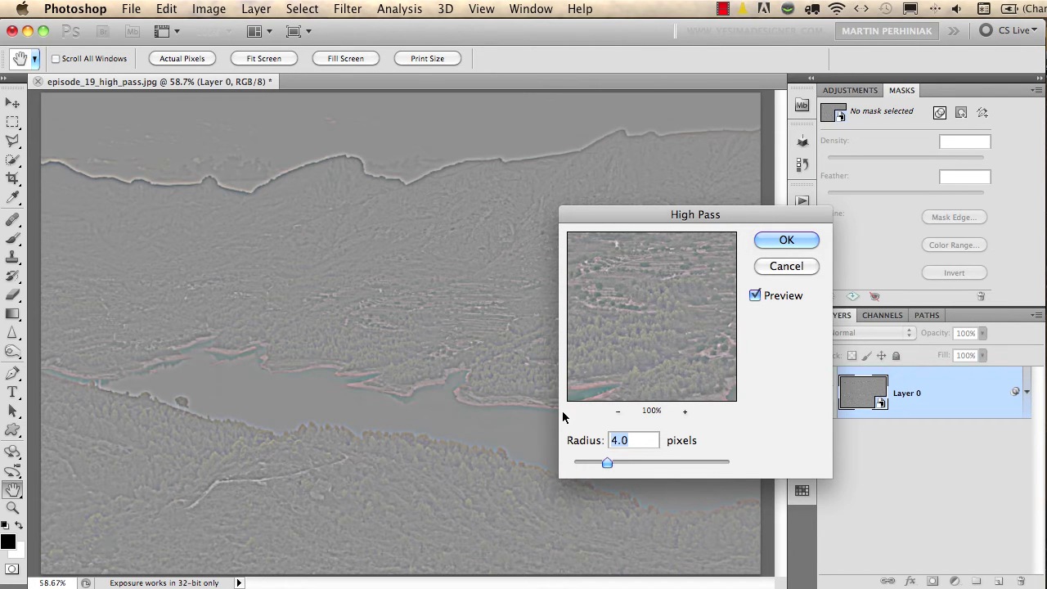
click(784, 240)
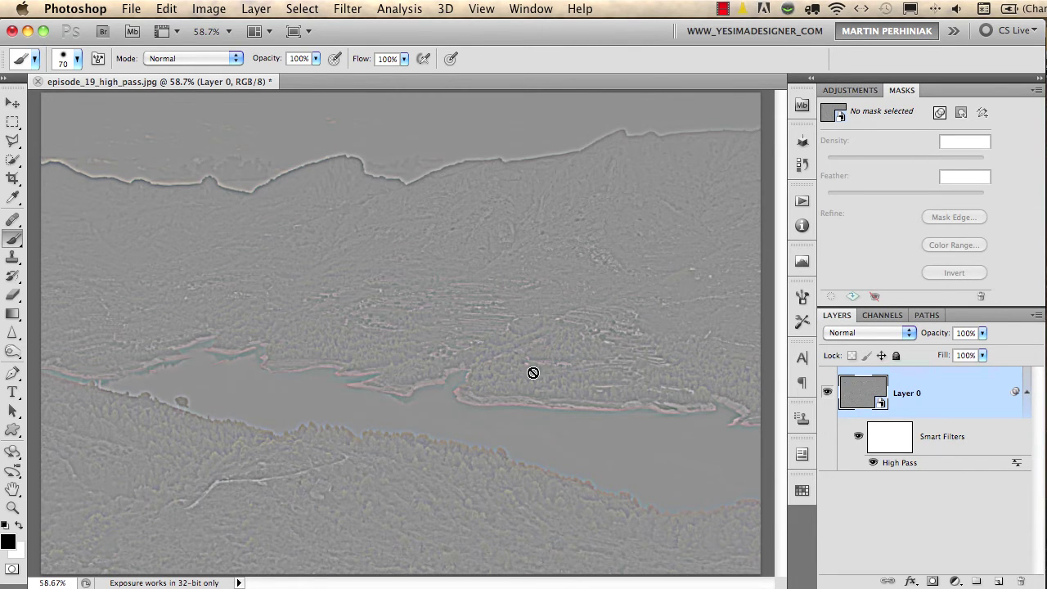
scroll(450, 418, up, 5)
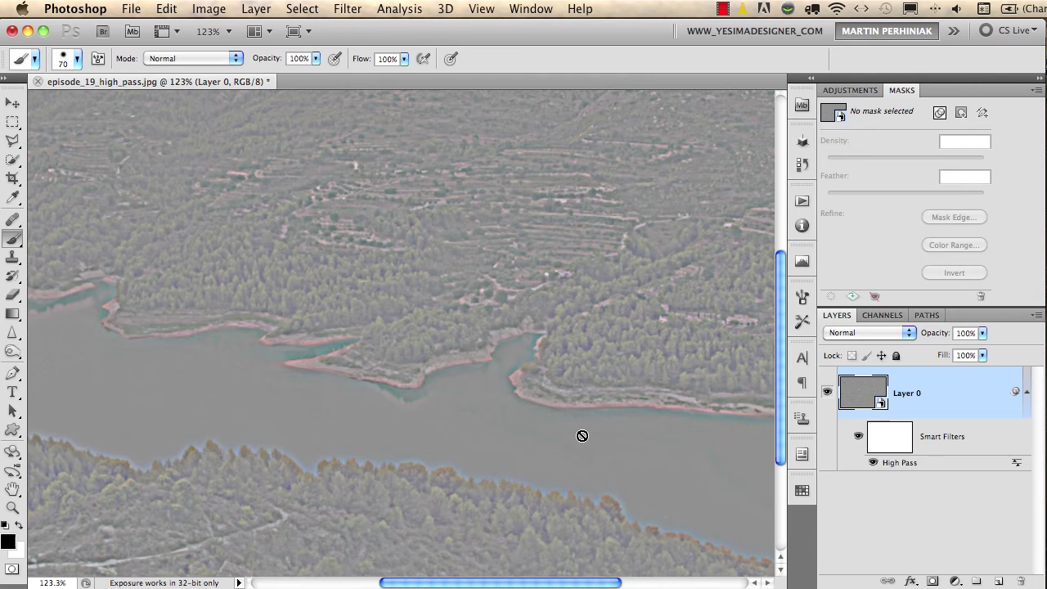
drag(523, 463, 505, 387)
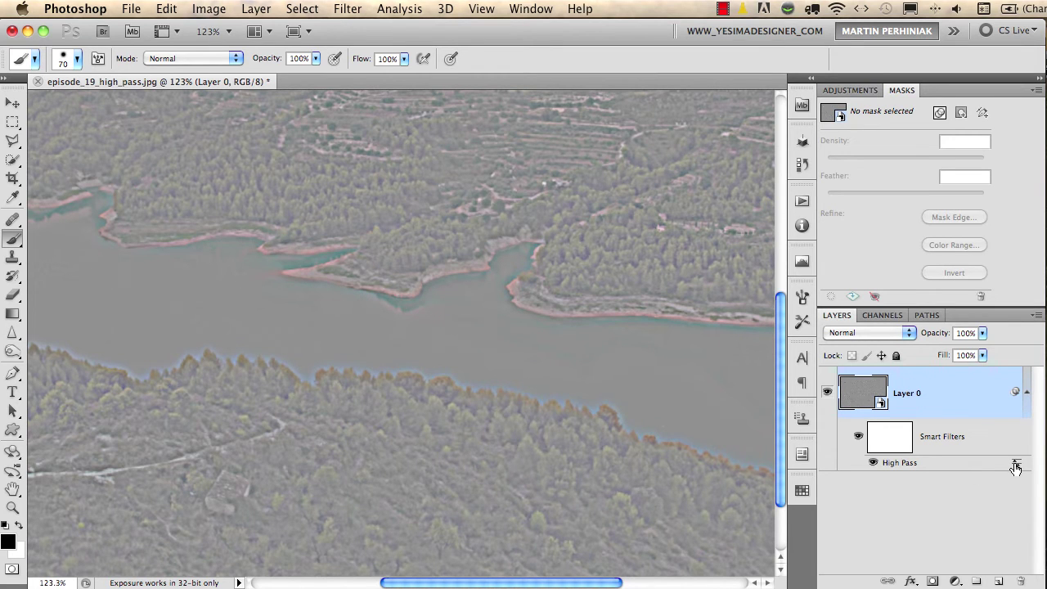
- Switch the High Pass smart filter's blending mode to Overlay to restore full colour
double_click(1015, 464)
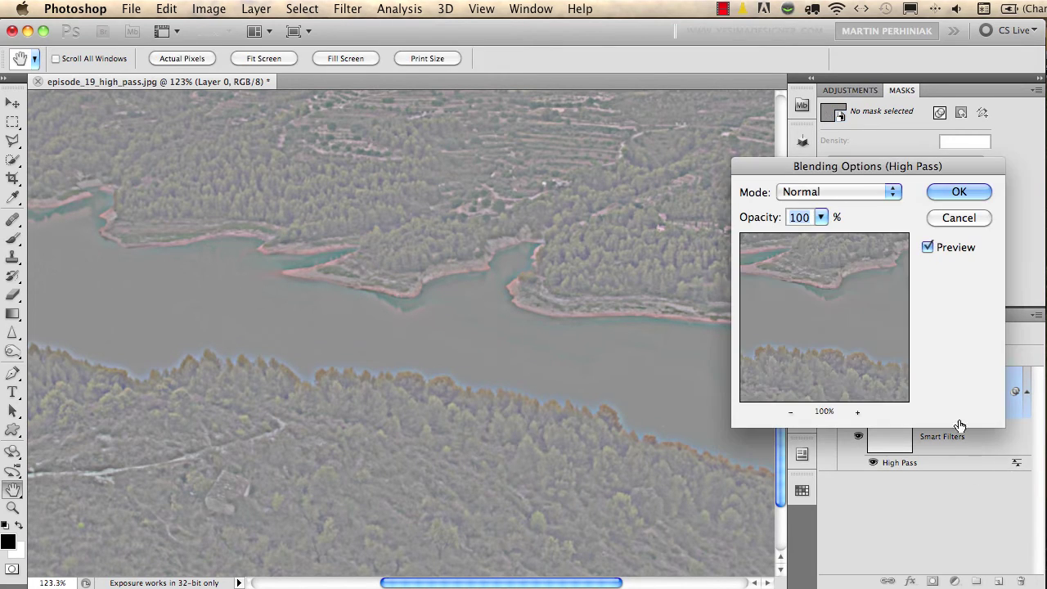
click(845, 196)
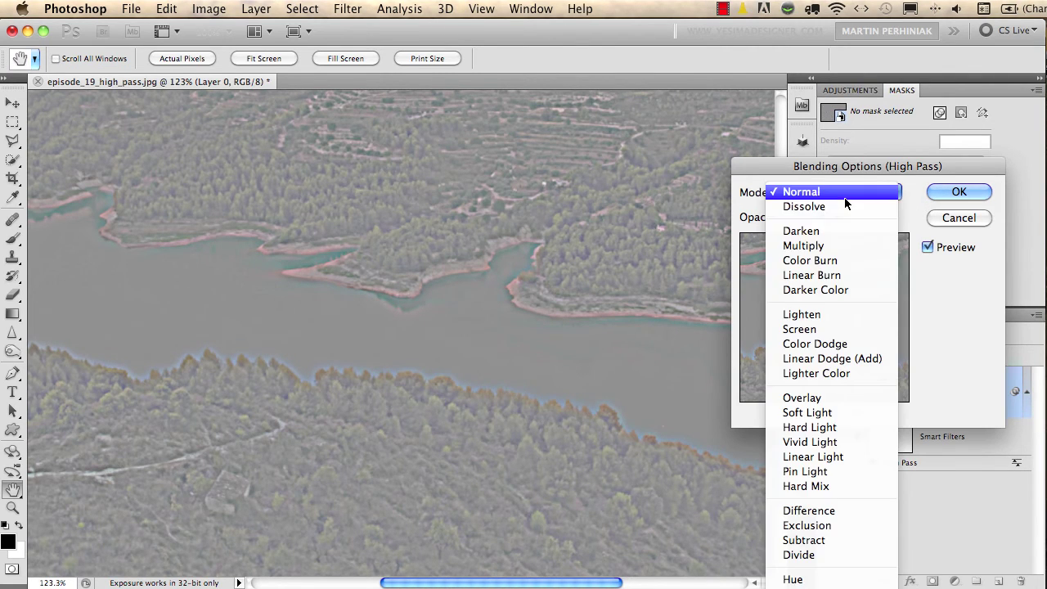
click(825, 399)
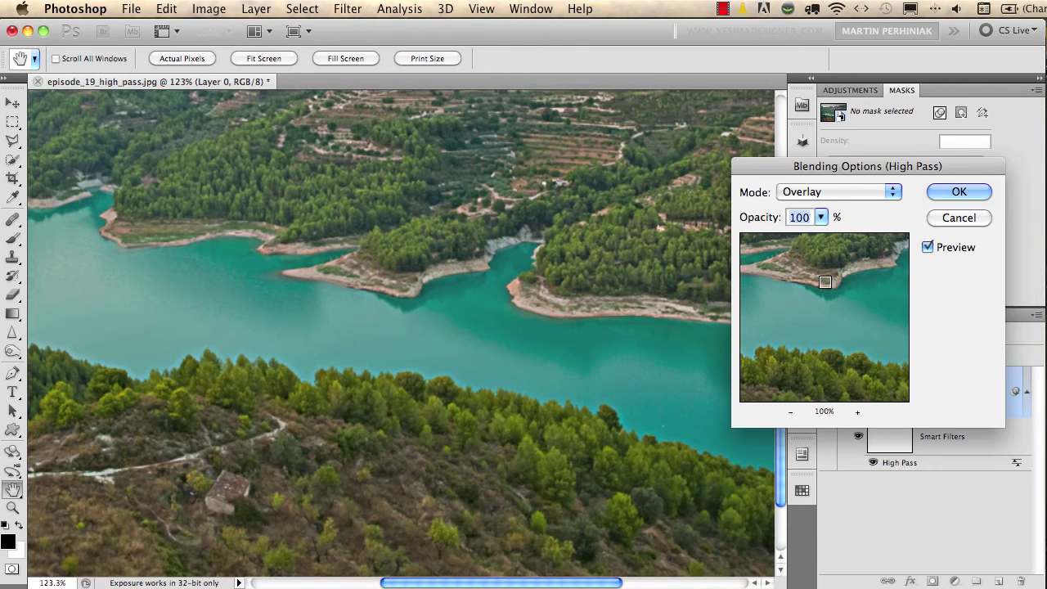
click(951, 194)
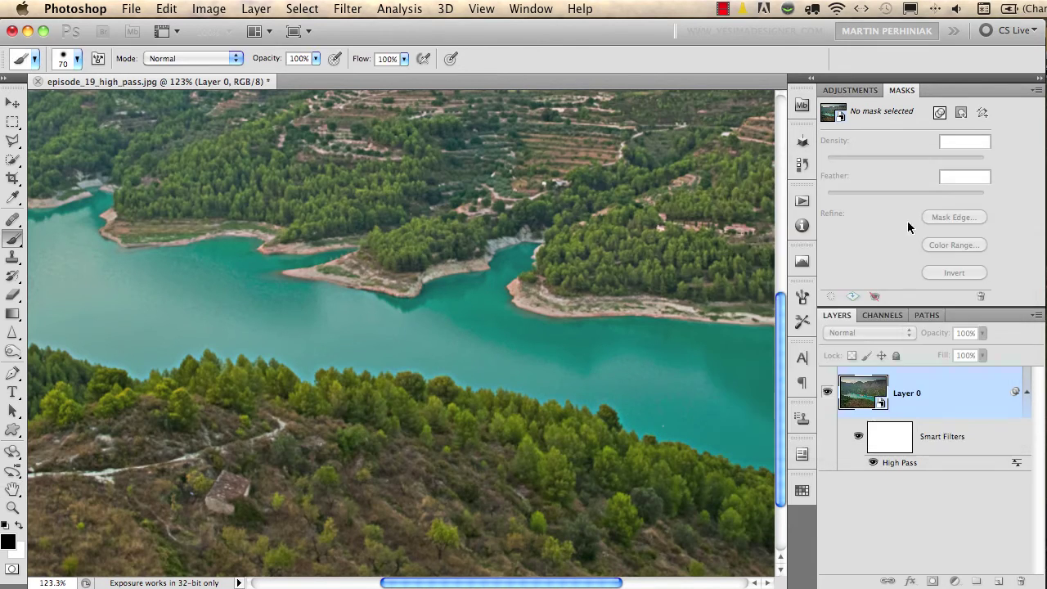
click(872, 463)
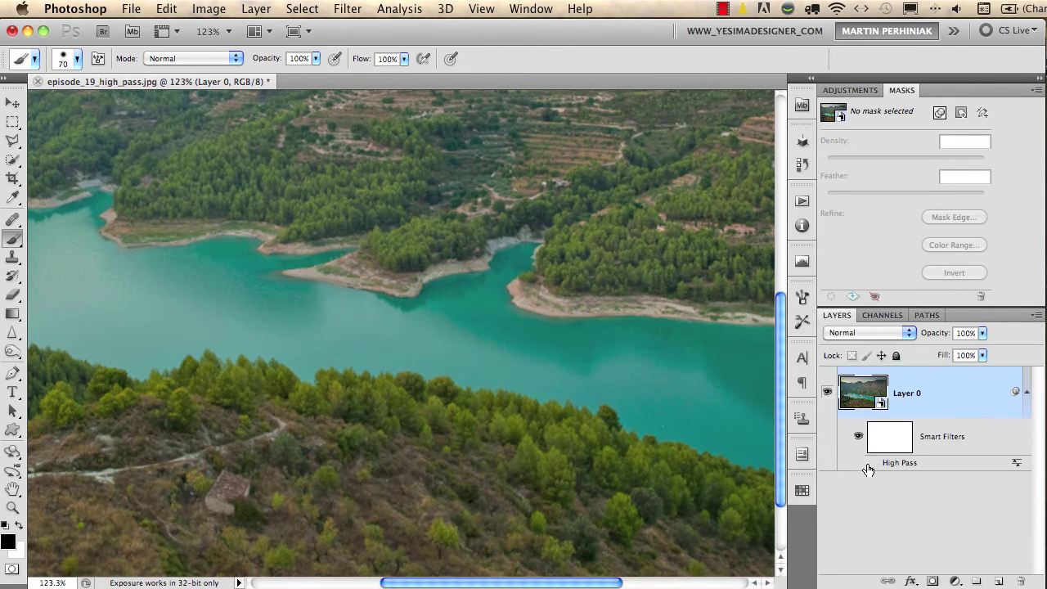
click(870, 468)
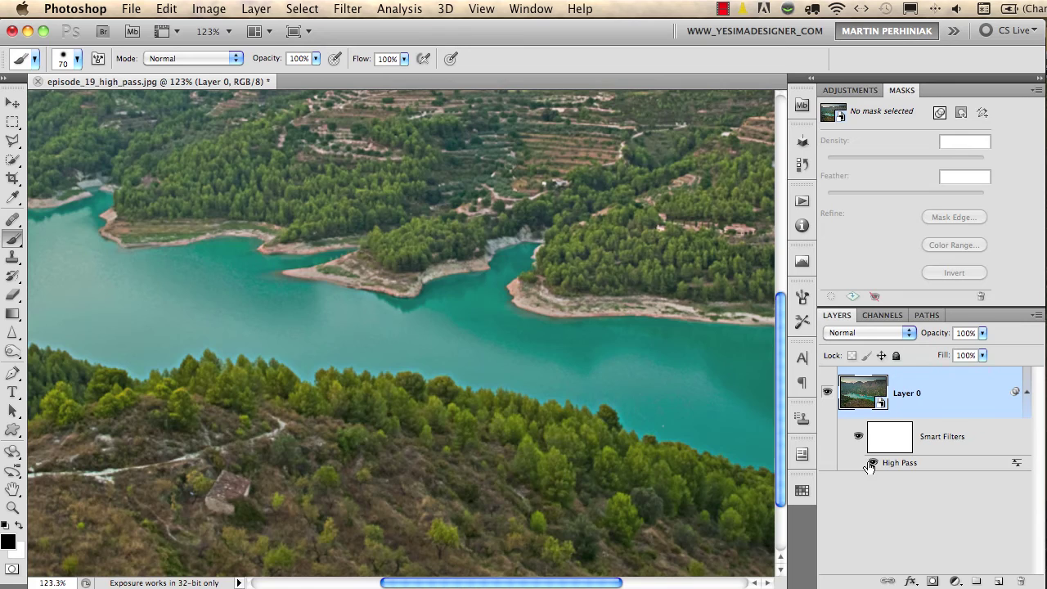
key(super+0)
click(871, 464)
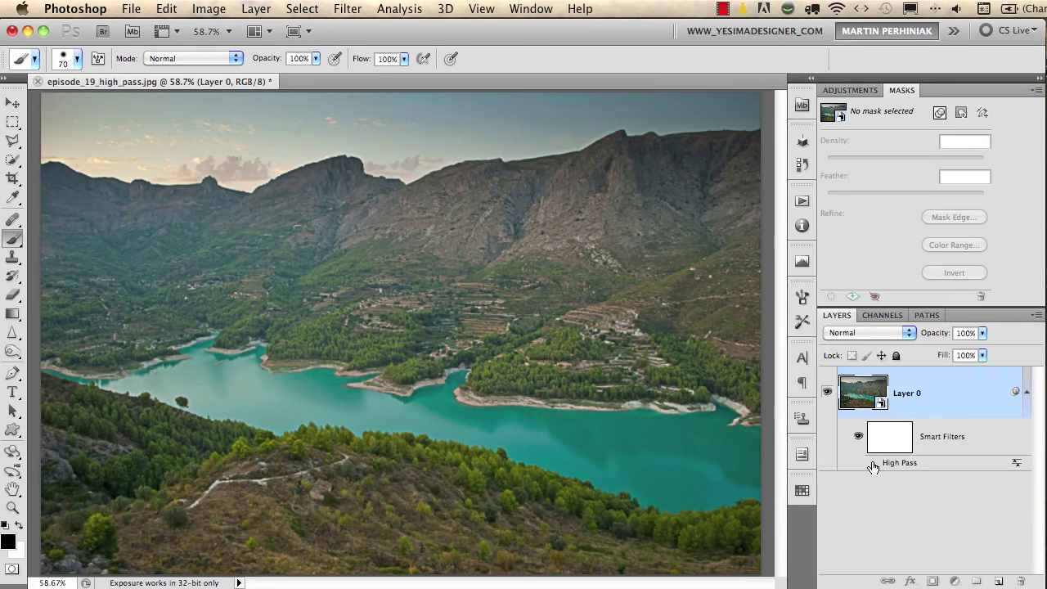
click(872, 464)
- Raise the High Pass radius from 4.0 to 41.5 pixels and apply the change
double_click(896, 463)
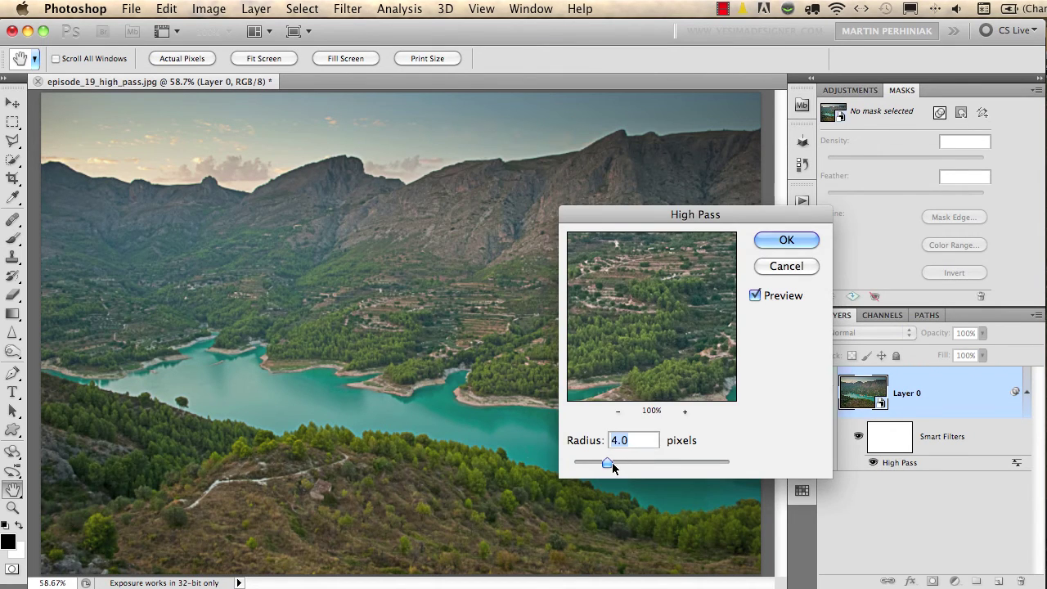
drag(608, 461, 663, 459)
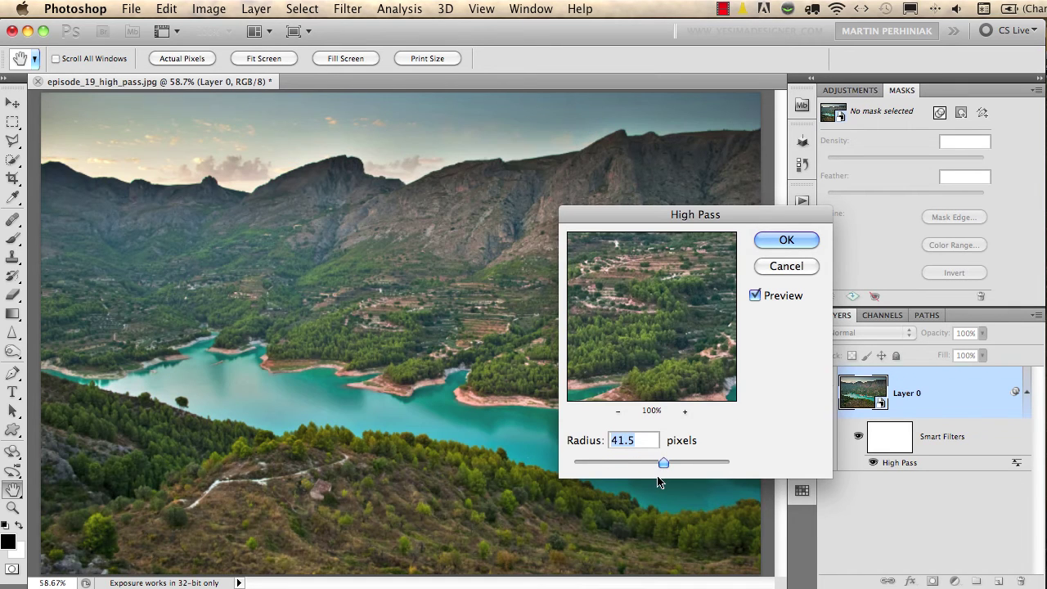
click(765, 241)
key(b)
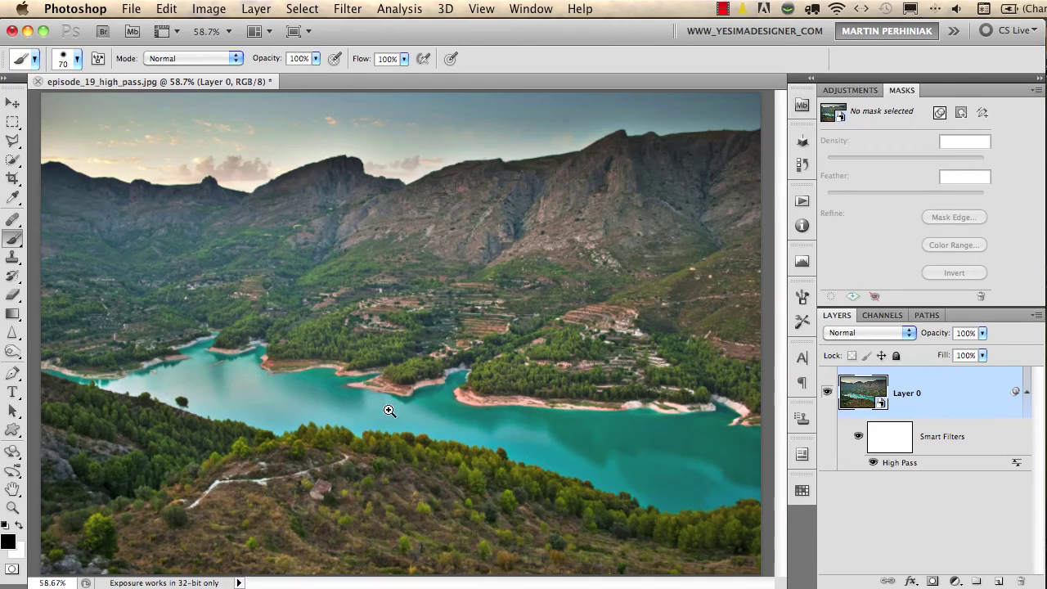
drag(389, 410, 438, 412)
click(872, 464)
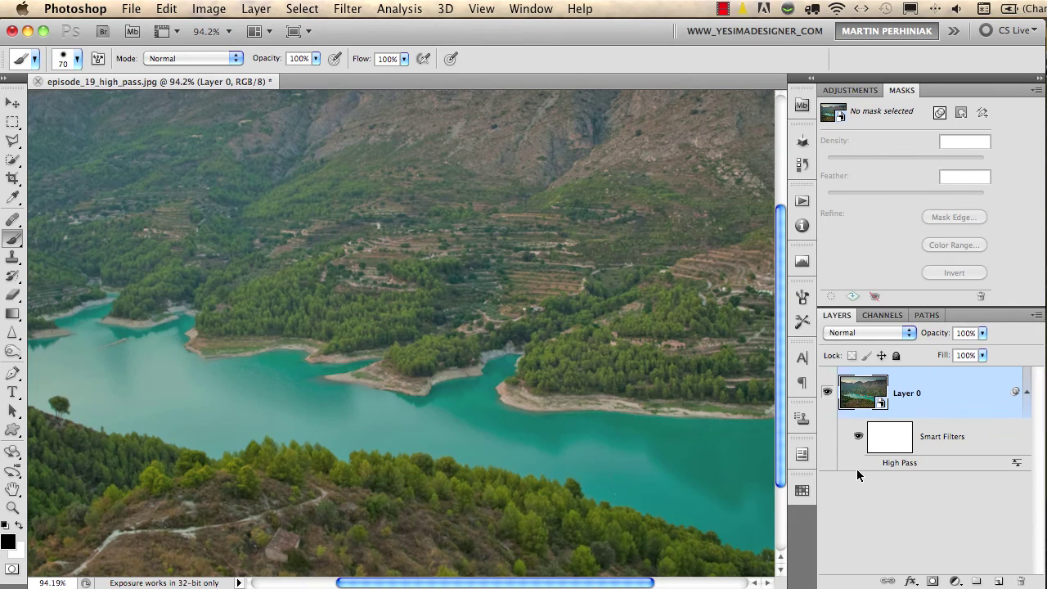
click(873, 464)
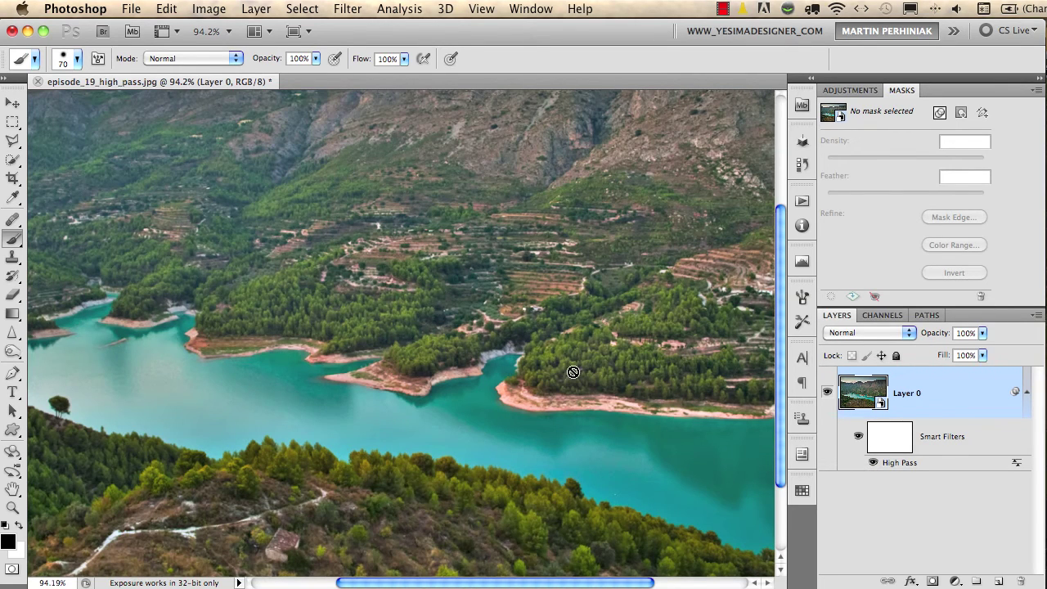
scroll(575, 367, down, 3)
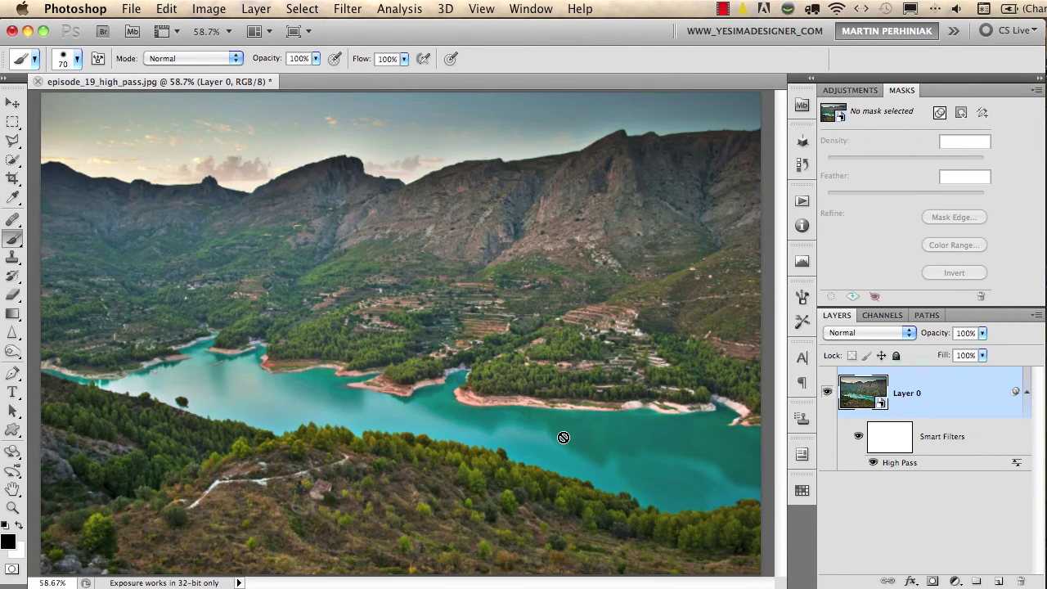